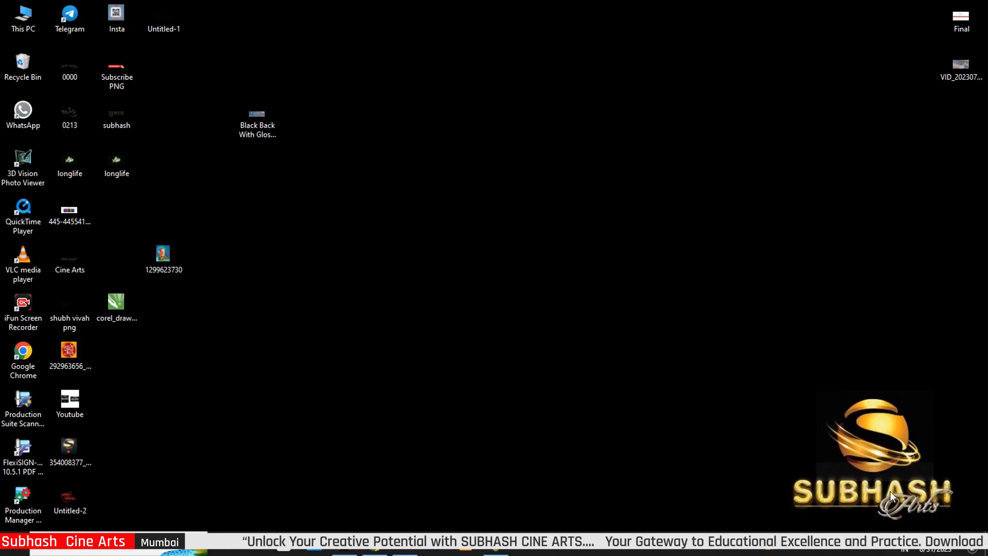
# - Open the Downloads folder in File Explorer
pyautogui.doubleClick(26, 20)
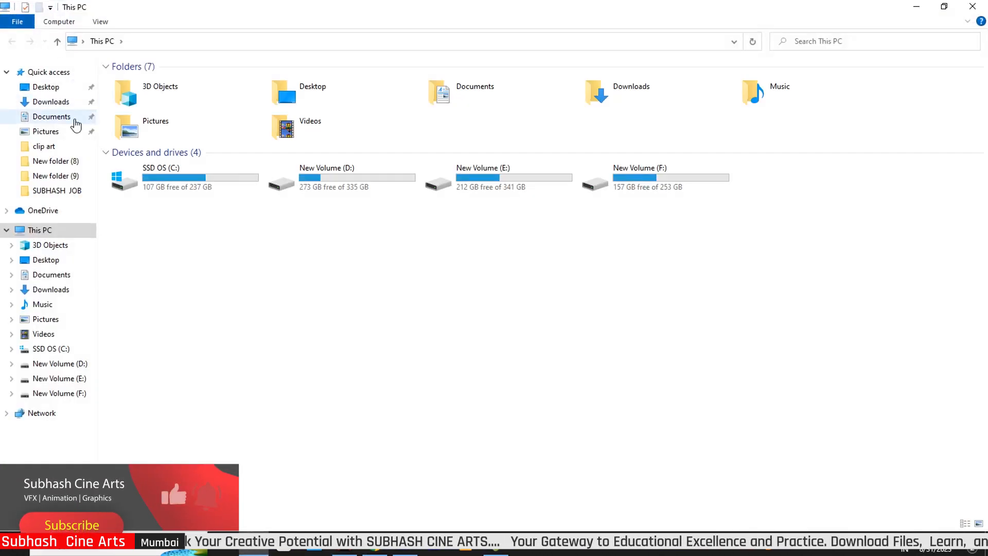
pyautogui.click(53, 89)
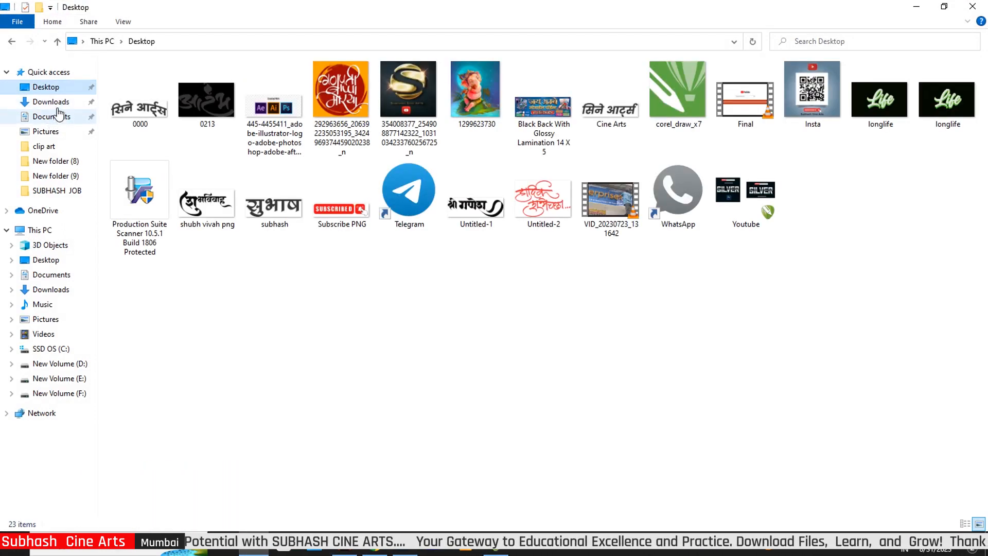
pyautogui.click(52, 102)
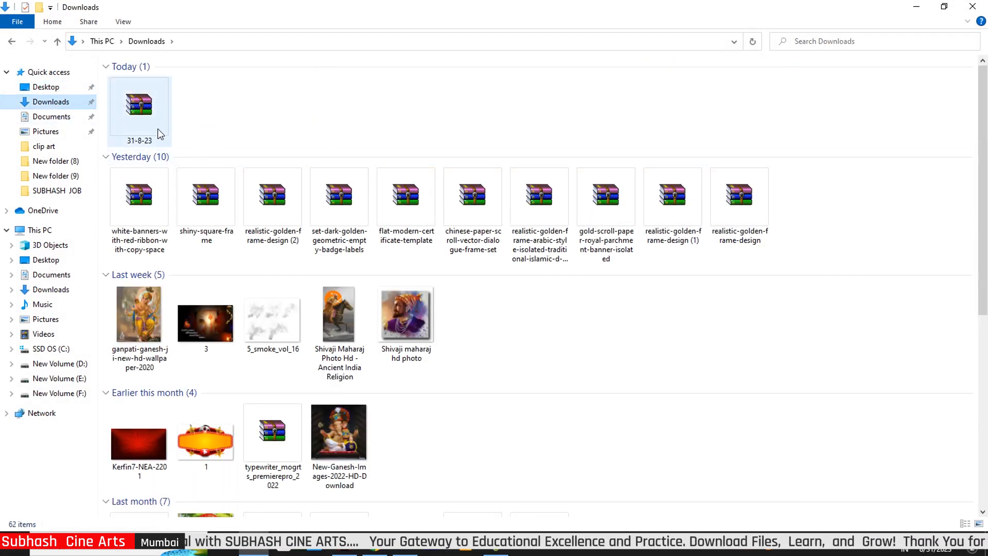
# - Extract the 31-8-23 archive into the Downloads folder, supplying the archive password
pyautogui.click(132, 109)
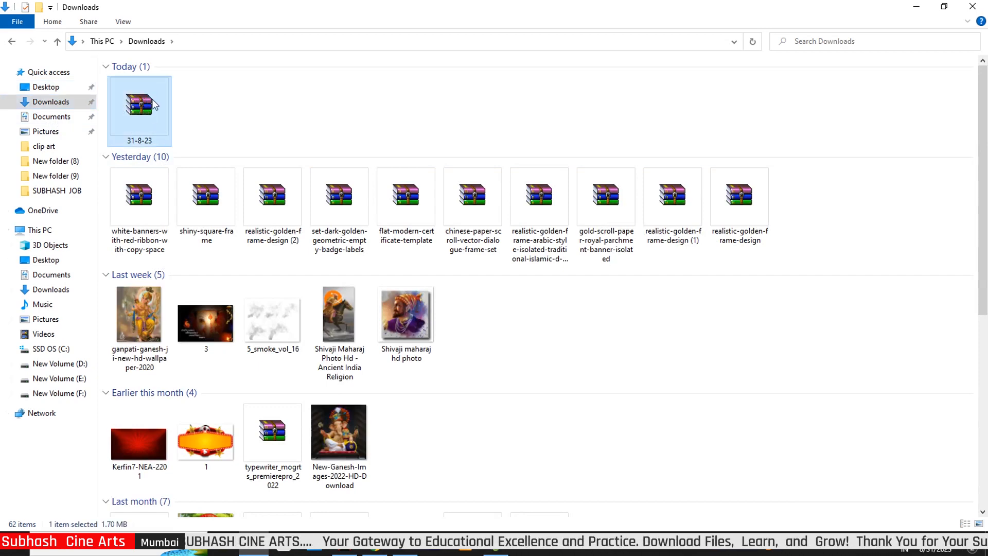
pyautogui.rightClick(132, 110)
pyautogui.click(194, 172)
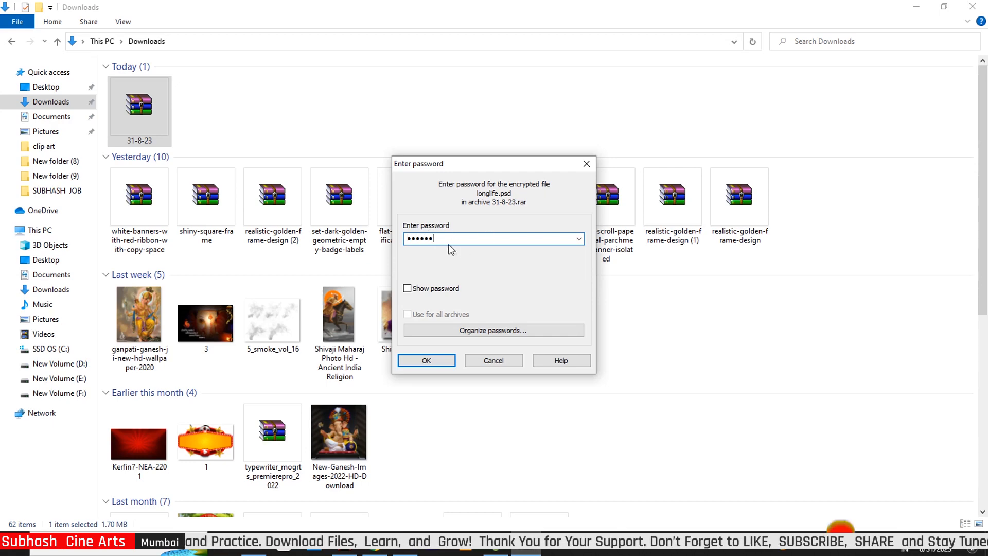
pyautogui.doubleClick(427, 238)
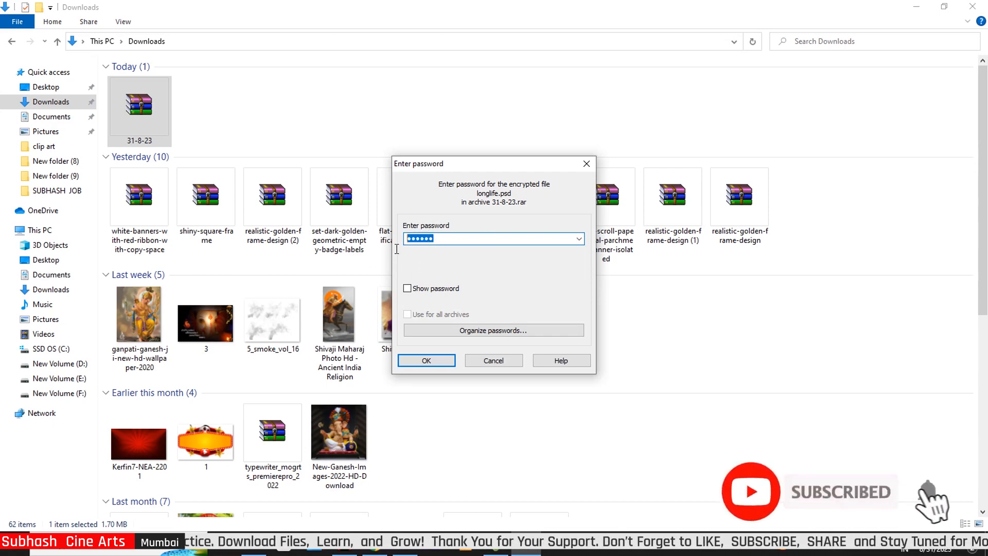
pyautogui.click(442, 364)
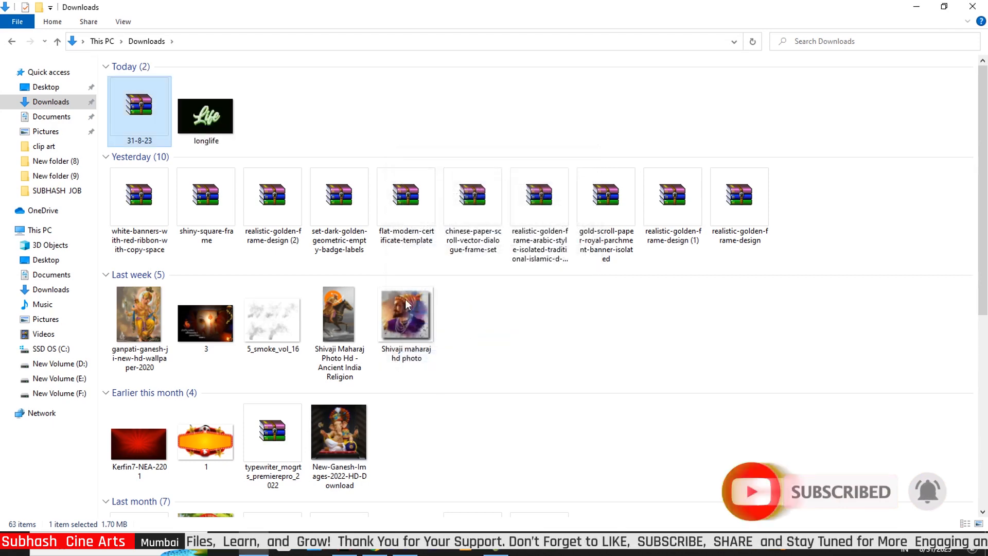
# - Open the extracted longlife file in Photoshop and open the contents of the "Place Your Text Here" smart object
pyautogui.click(216, 134)
pyautogui.moveTo(215, 125); pyautogui.dragTo(415, 335)
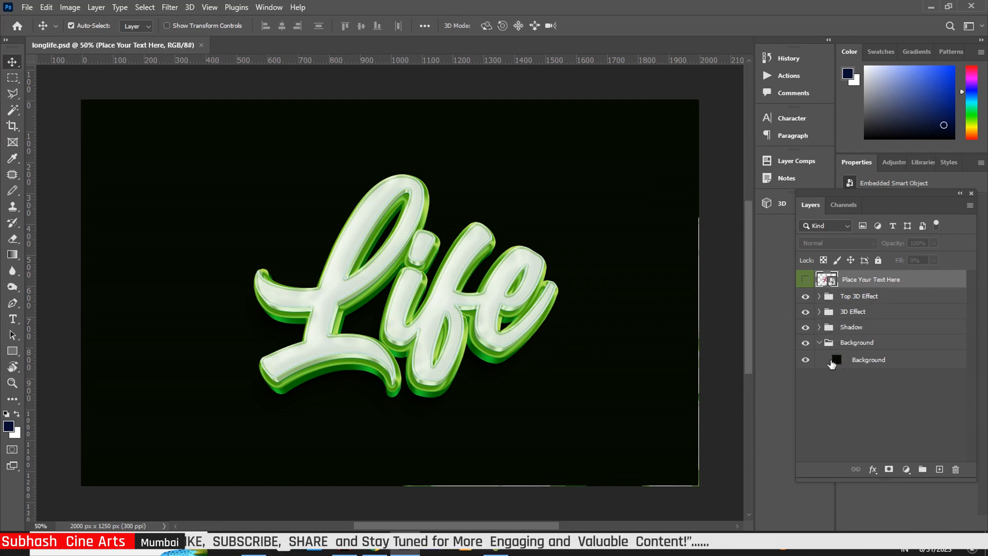
pyautogui.doubleClick(833, 282)
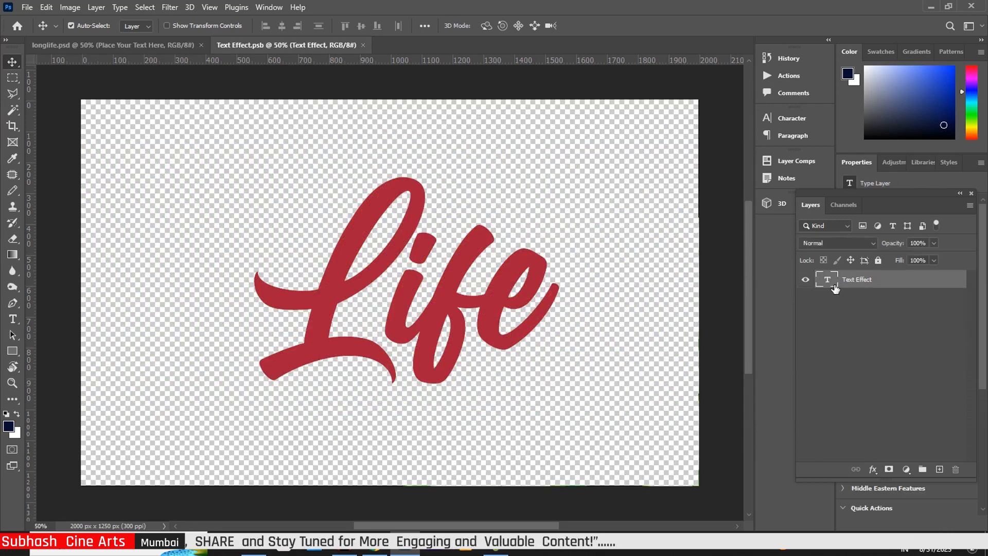
# - Replace the text of the Text Effect layer with "Life" and commit the edit
pyautogui.doubleClick(826, 282)
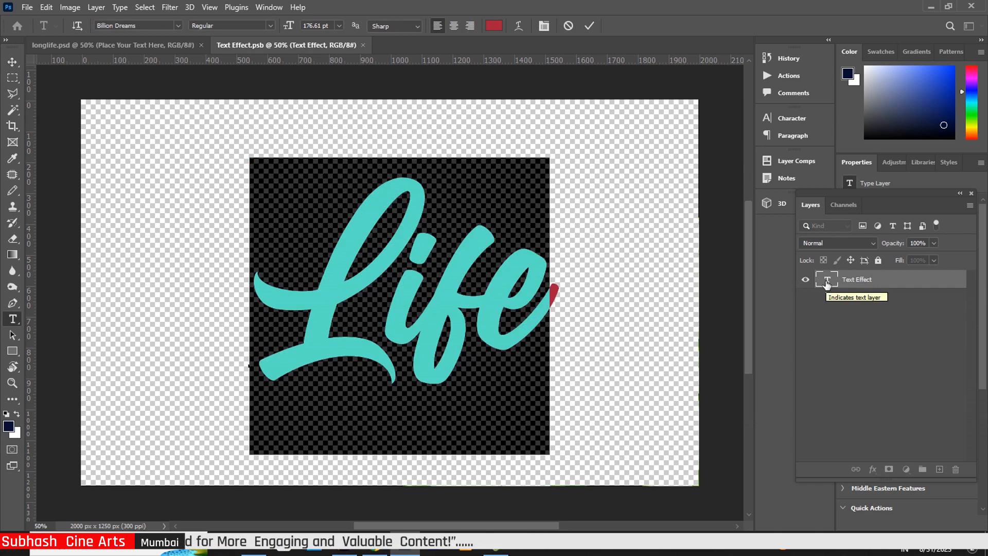
pyautogui.write('Life')
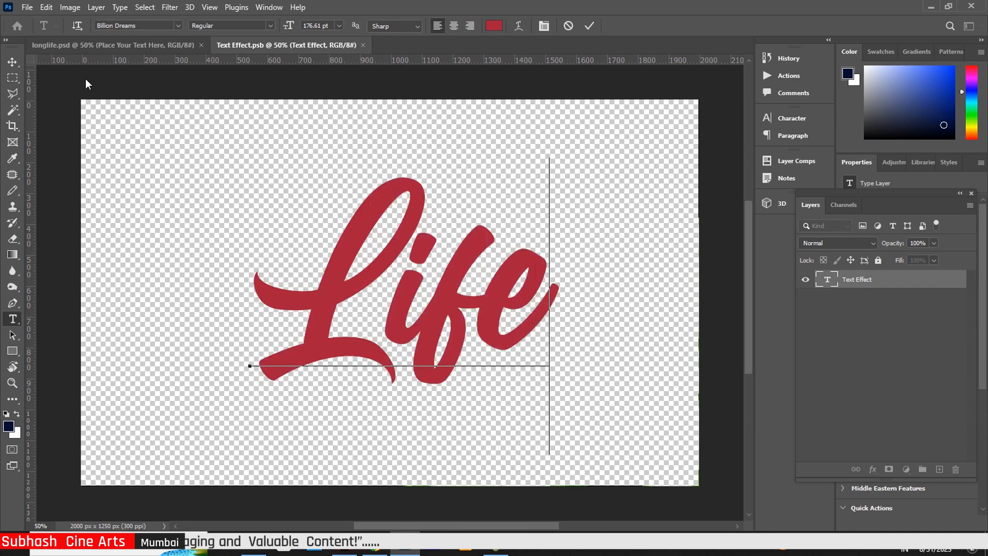
pyautogui.click(13, 61)
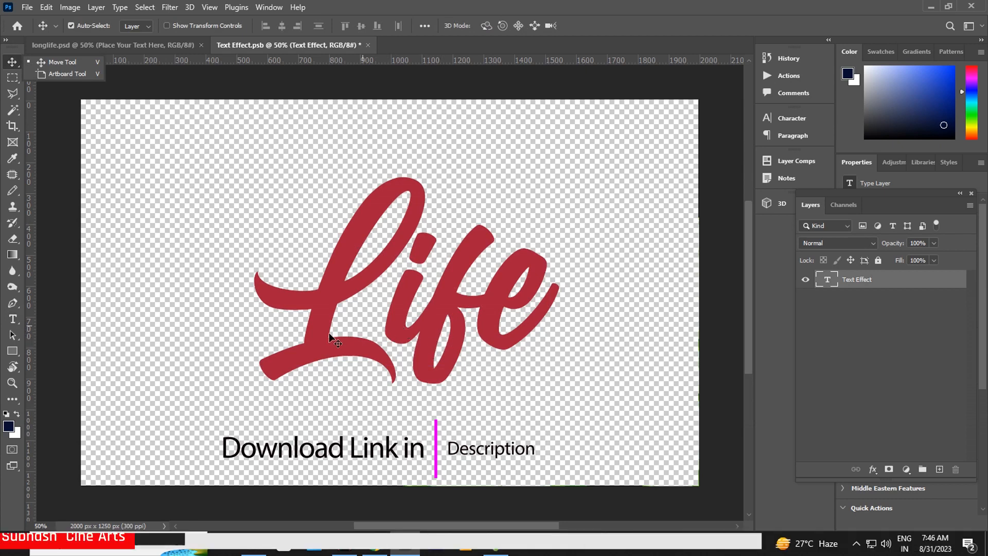
# - Try the Ananda Black Personal Use font on the "Life" text
pyautogui.click(12, 319)
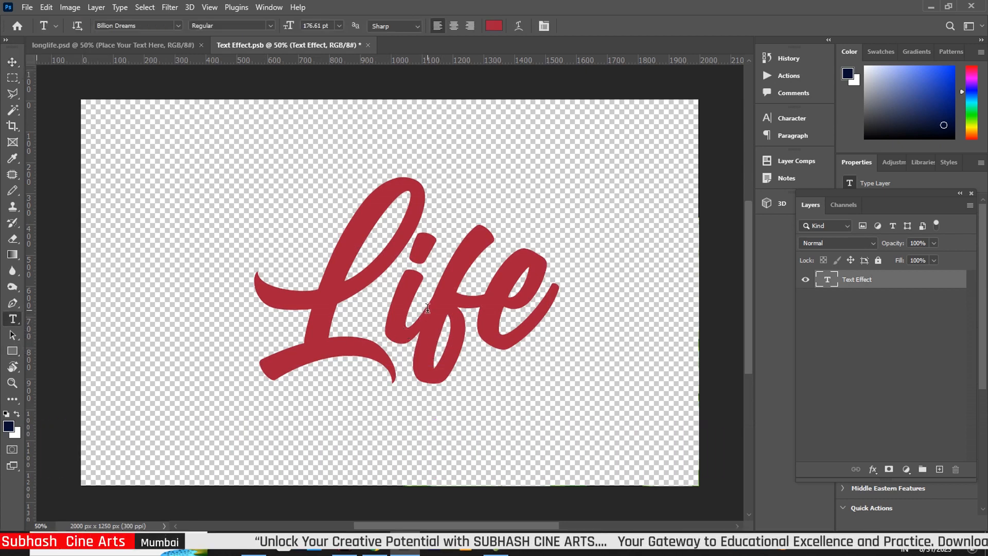
pyautogui.click(178, 26)
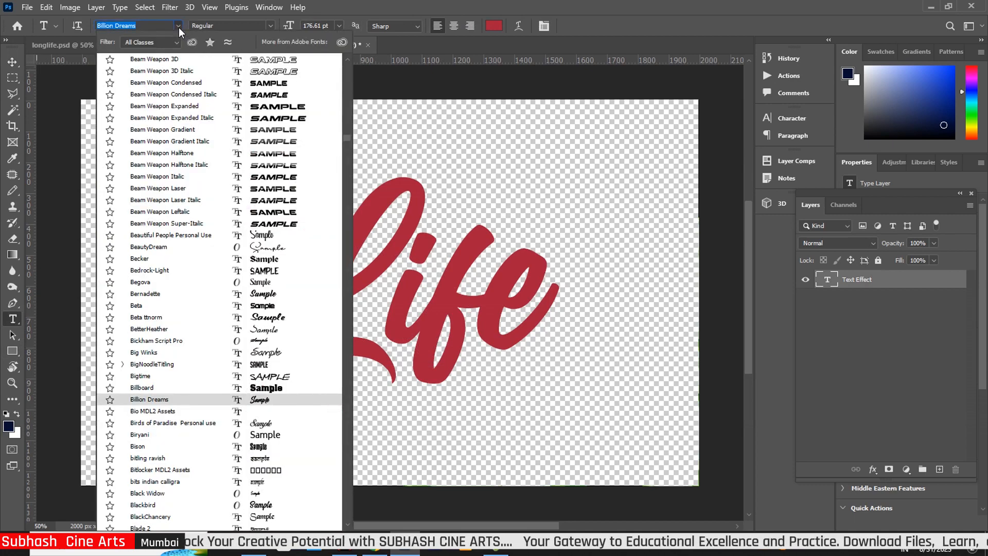
pyautogui.click(257, 402)
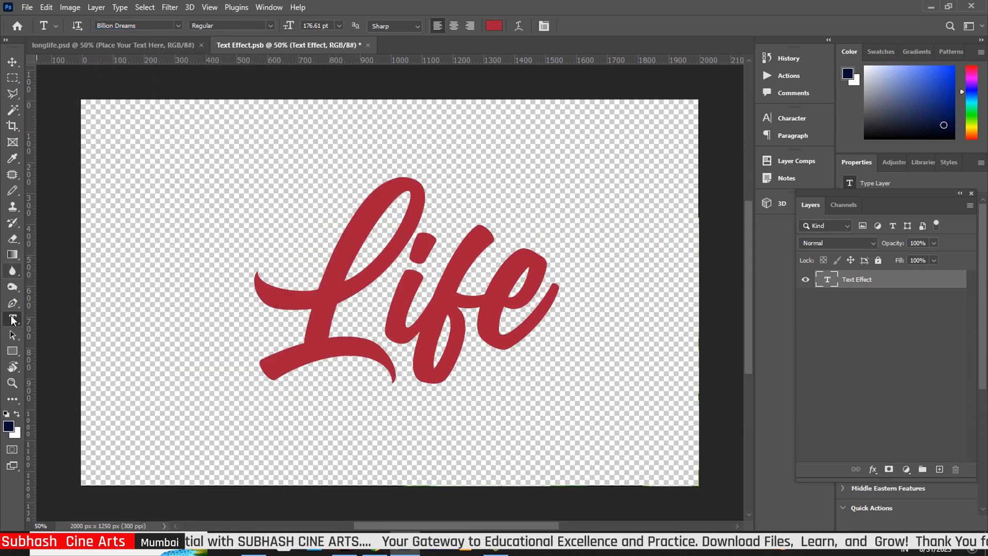
pyautogui.click(177, 25)
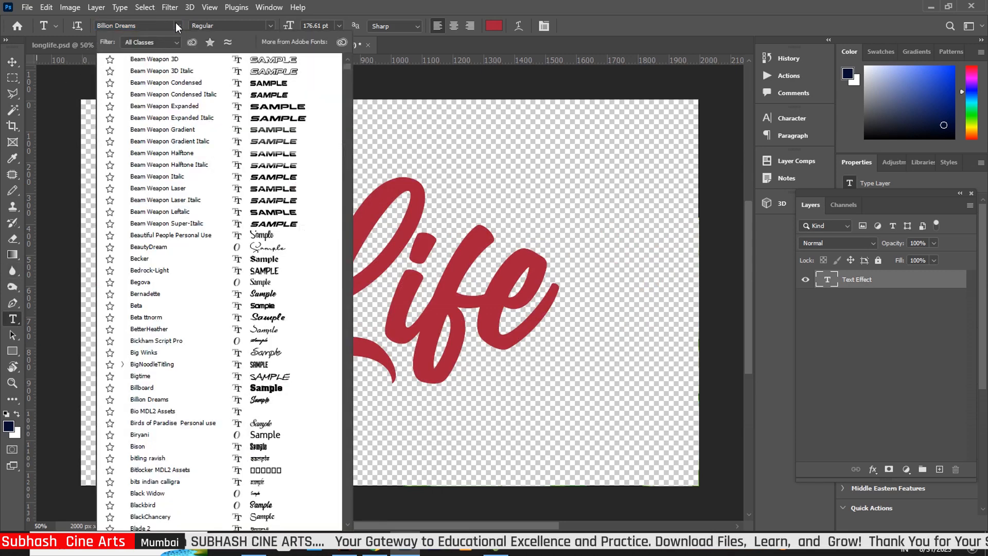
pyautogui.scroll(10, 333, 169)
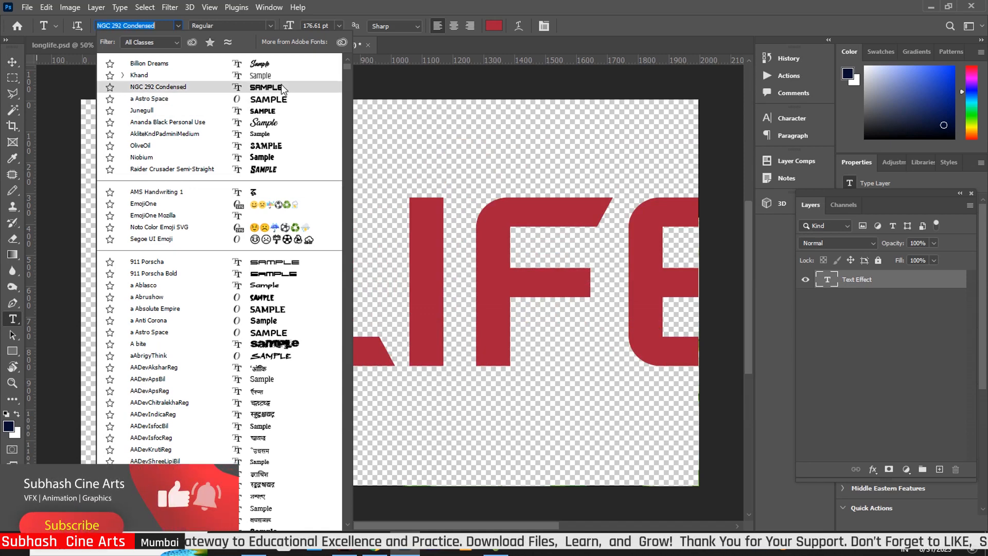
pyautogui.click(280, 129)
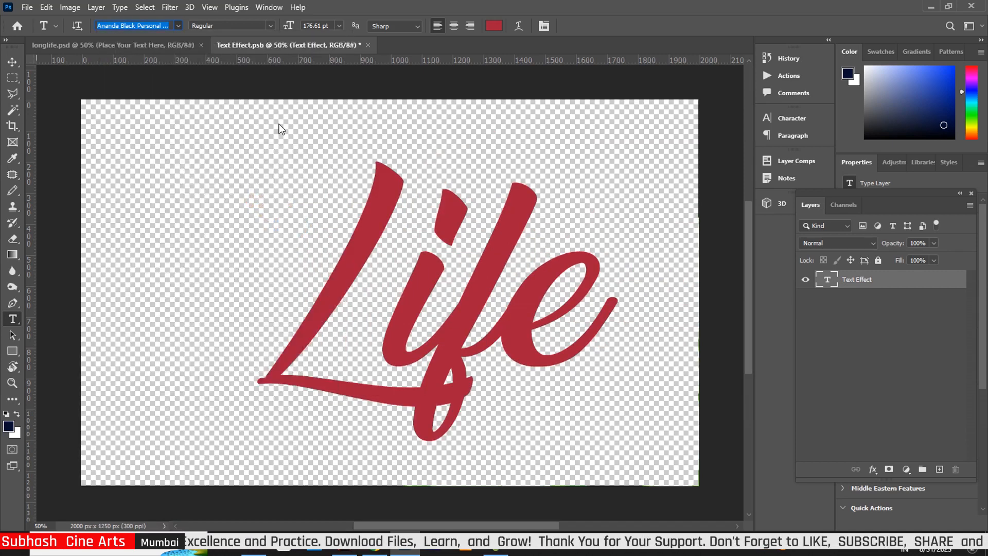
# - Move the "Life" text slightly on the canvas, then close the smart object document and save its changes
pyautogui.click(11, 61)
pyautogui.moveTo(469, 292); pyautogui.dragTo(440, 295)
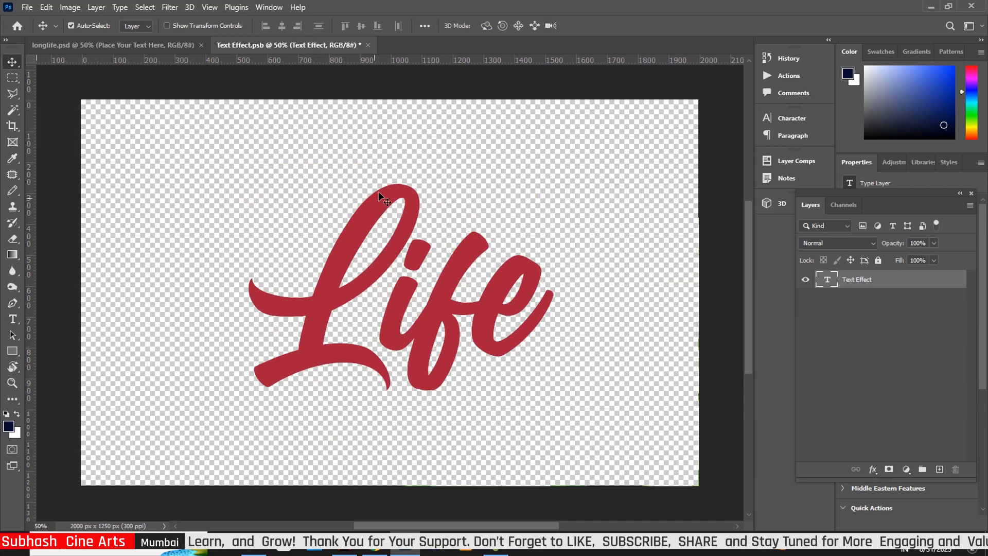
pyautogui.click(368, 45)
pyautogui.click(448, 205)
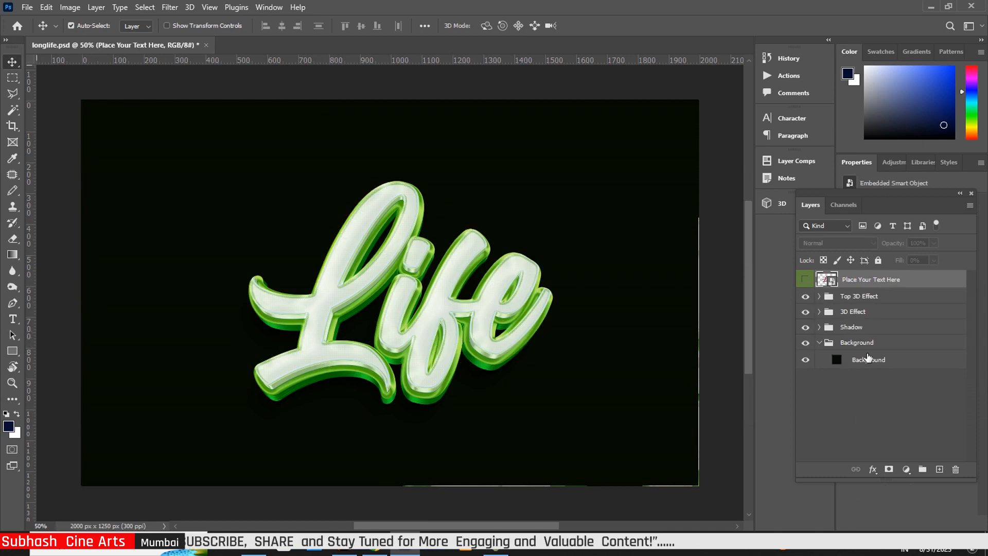
# - In the Top 3D Effect group, set Text Effect copy 1's Bevel & Emboss to depth 511%, size 84 px and highlight opacity 99%
pyautogui.click(819, 297)
pyautogui.click(955, 318)
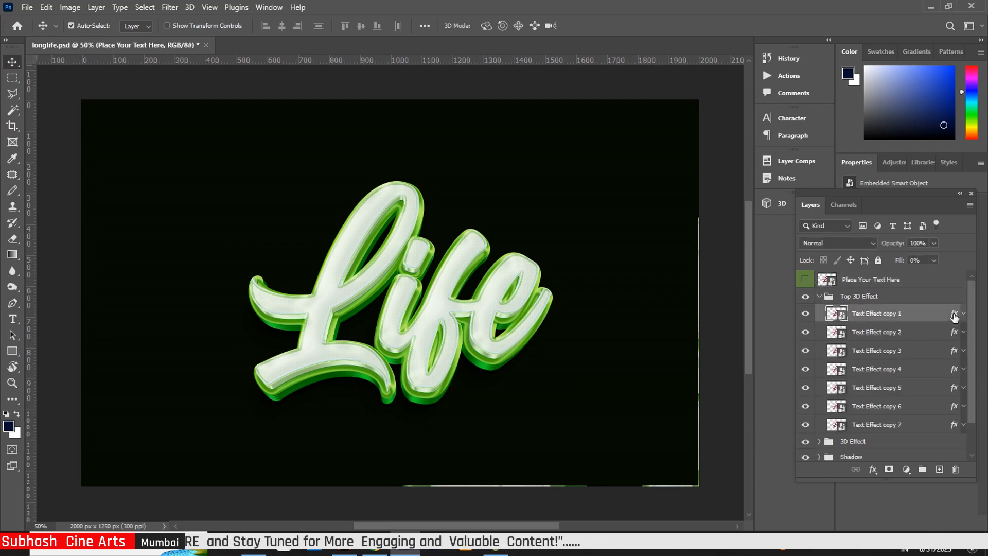
pyautogui.doubleClick(955, 316)
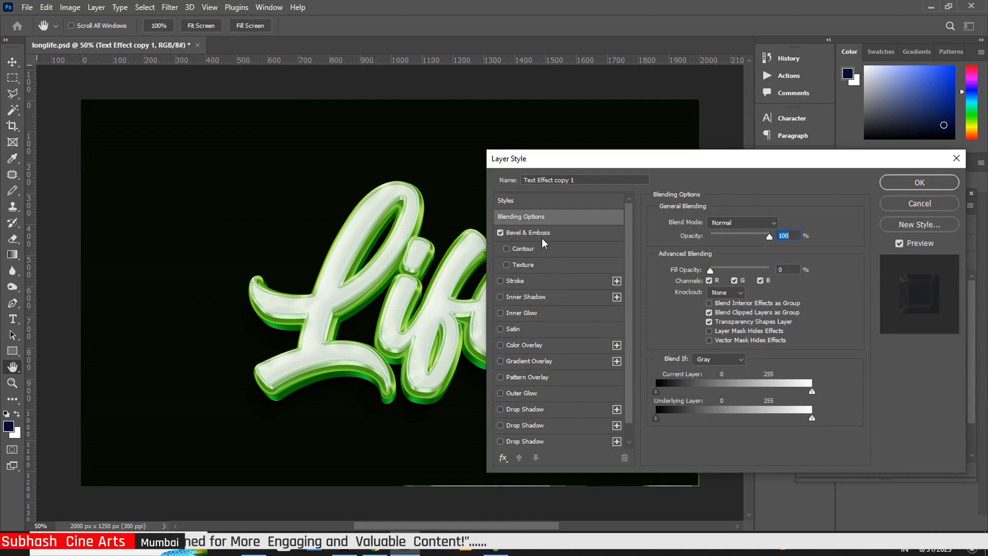
pyautogui.click(536, 233)
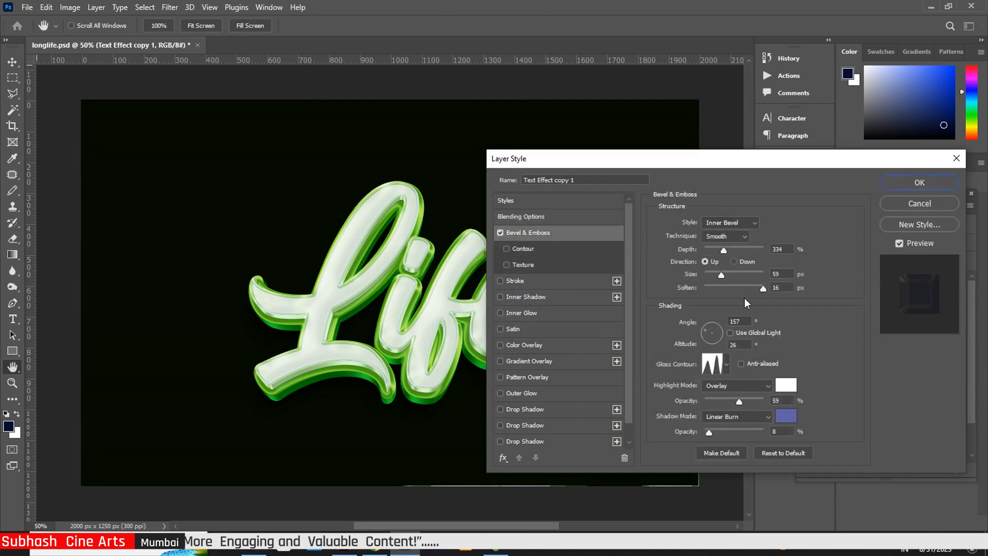
pyautogui.moveTo(723, 250); pyautogui.dragTo(737, 251)
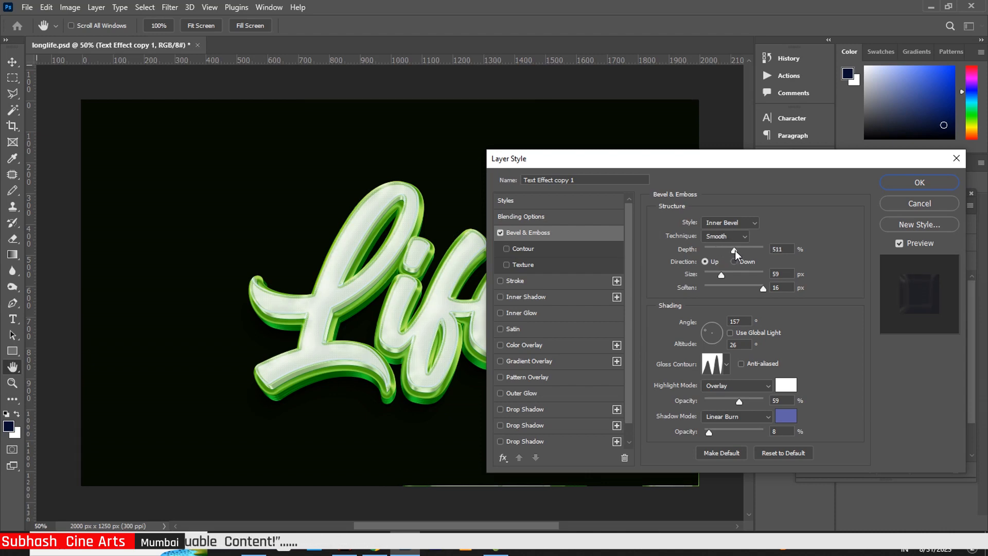
pyautogui.moveTo(736, 253); pyautogui.dragTo(728, 280)
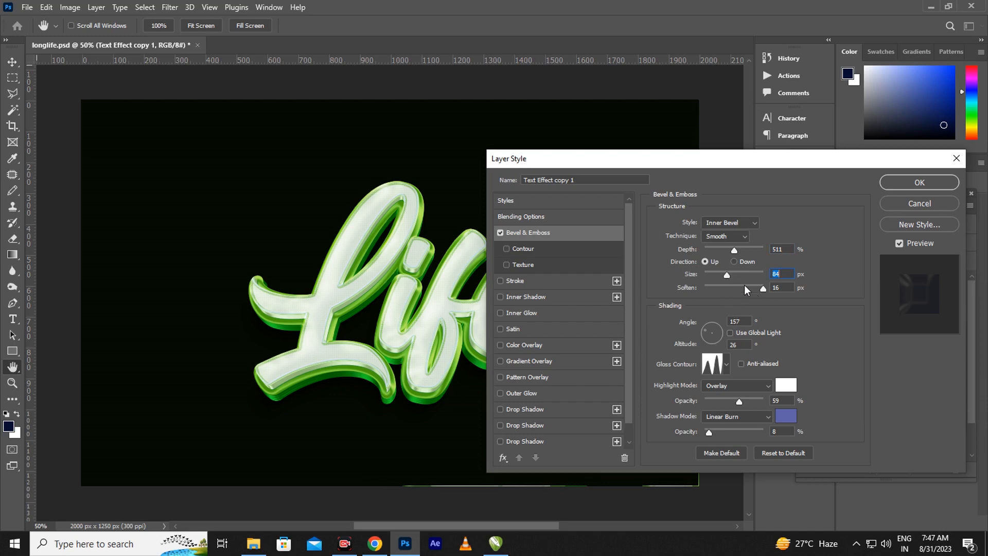
pyautogui.moveTo(740, 400); pyautogui.dragTo(763, 403)
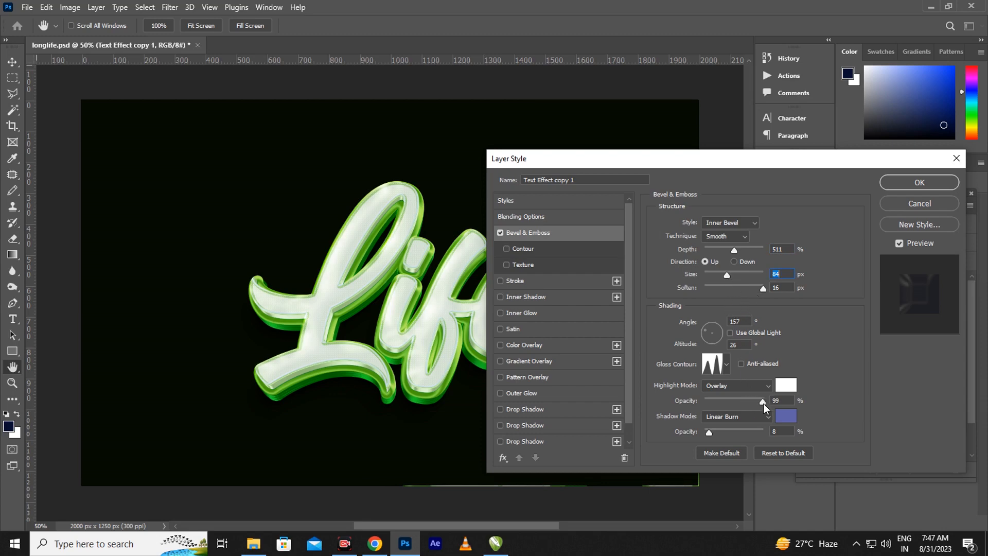
pyautogui.moveTo(764, 403); pyautogui.dragTo(764, 404)
pyautogui.click(898, 185)
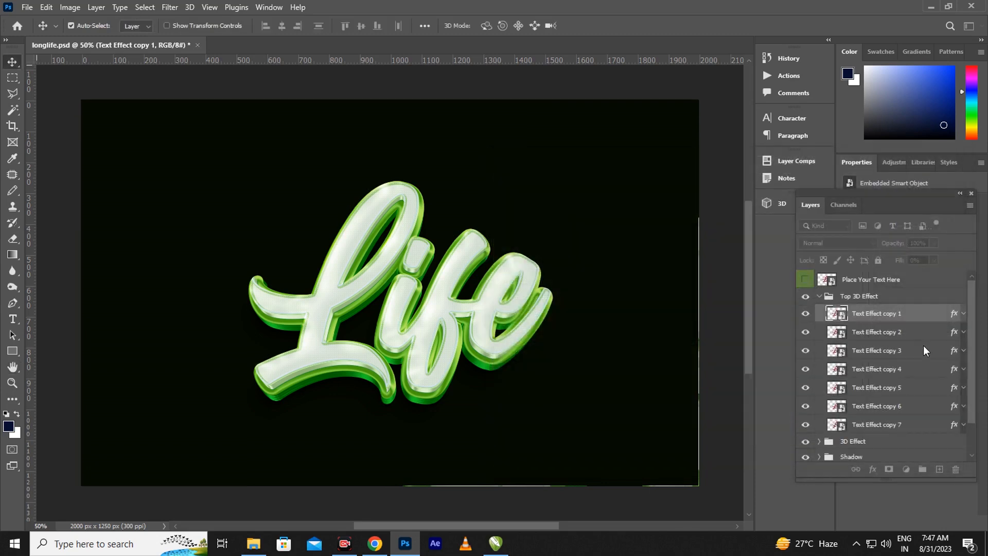
# - Set the Stroke size of the Text Effect copy 2 layer style to 6 px
pyautogui.click(954, 334)
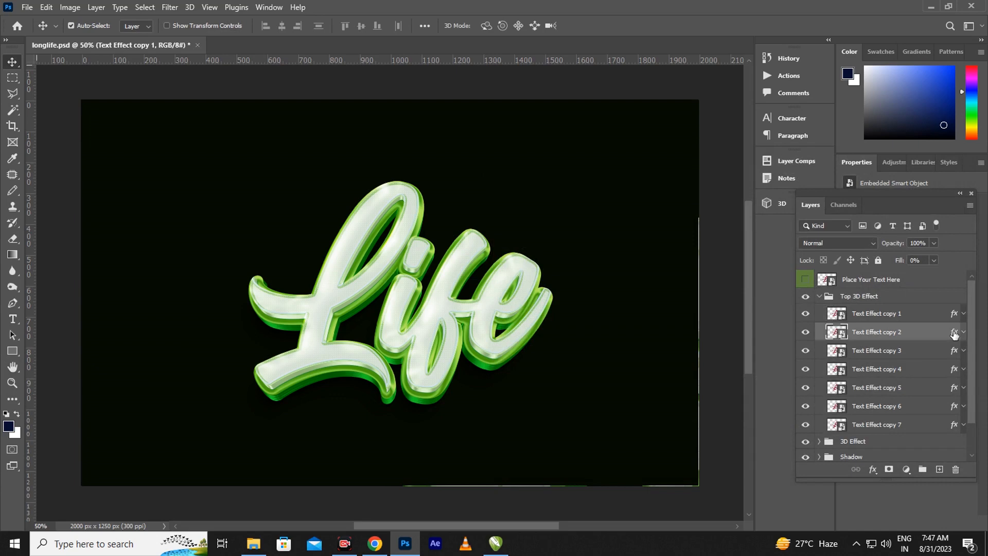
pyautogui.doubleClick(954, 334)
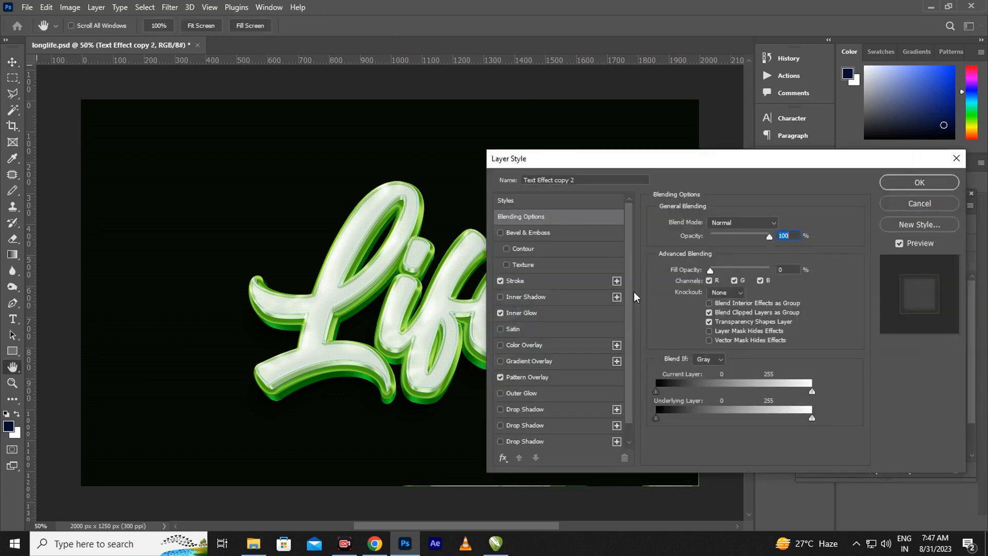
pyautogui.click(539, 281)
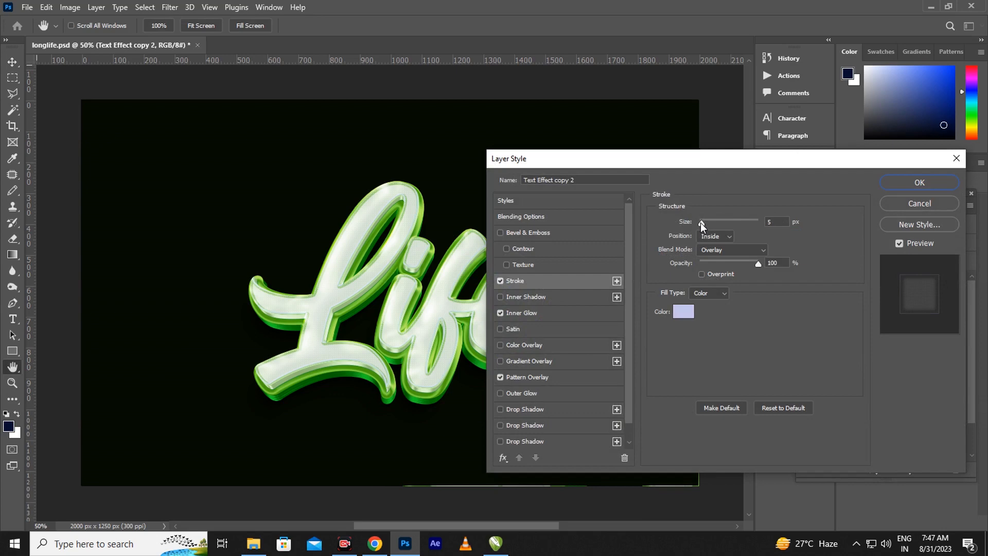
pyautogui.moveTo(702, 223); pyautogui.dragTo(718, 225)
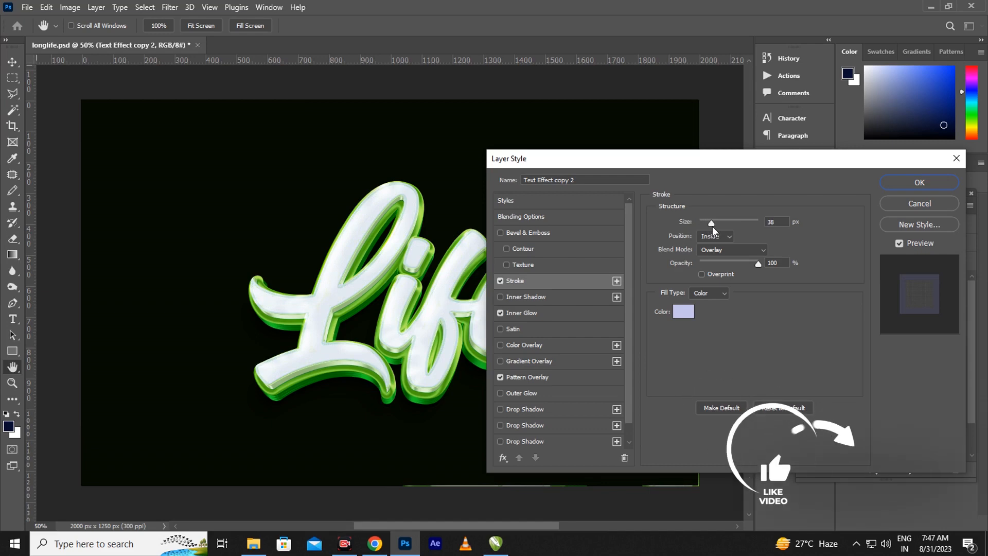
pyautogui.moveTo(713, 227); pyautogui.dragTo(702, 225)
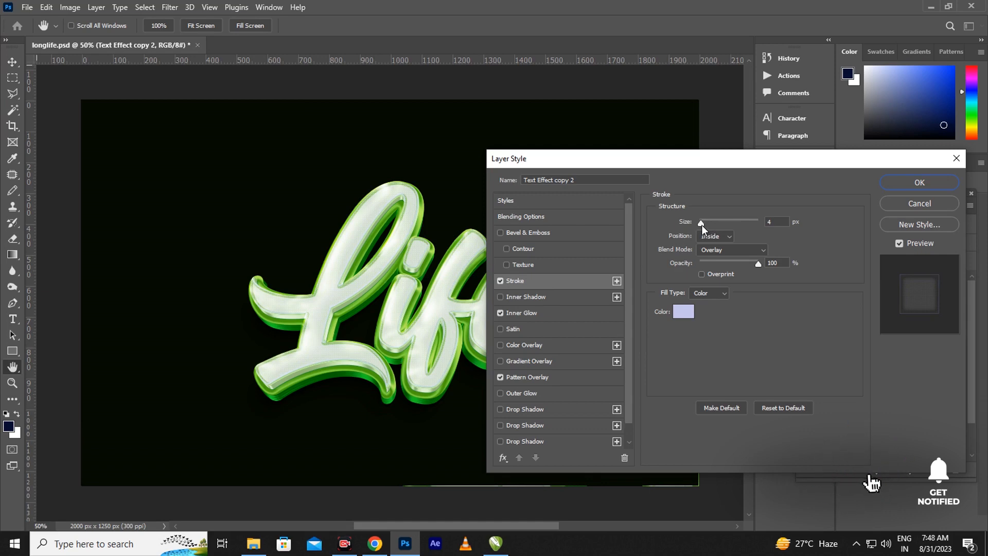
pyautogui.moveTo(703, 225); pyautogui.dragTo(704, 224)
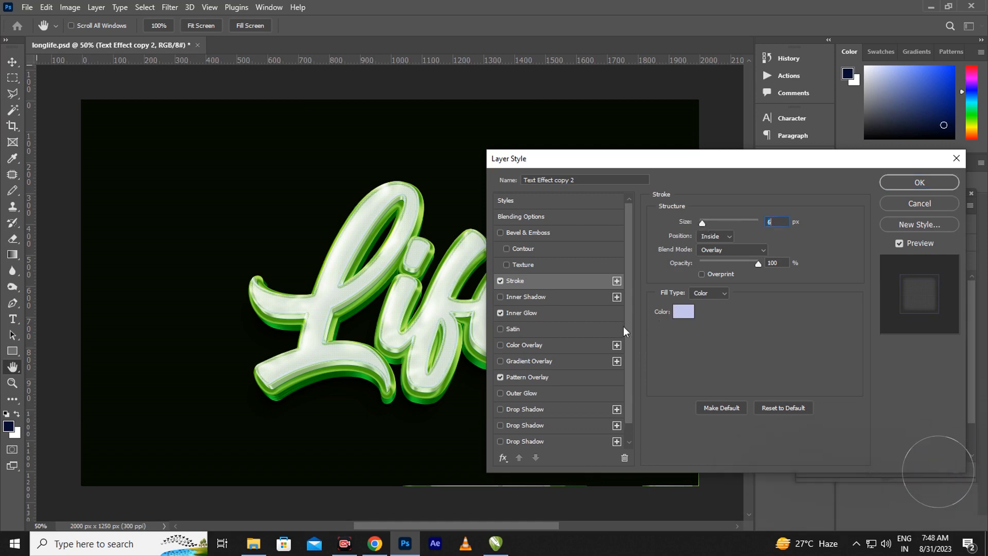
# - On Text Effect copy 2, set the Inner Glow range to 30% and the Pattern Overlay scale to 87%, then apply the layer style
pyautogui.click(542, 315)
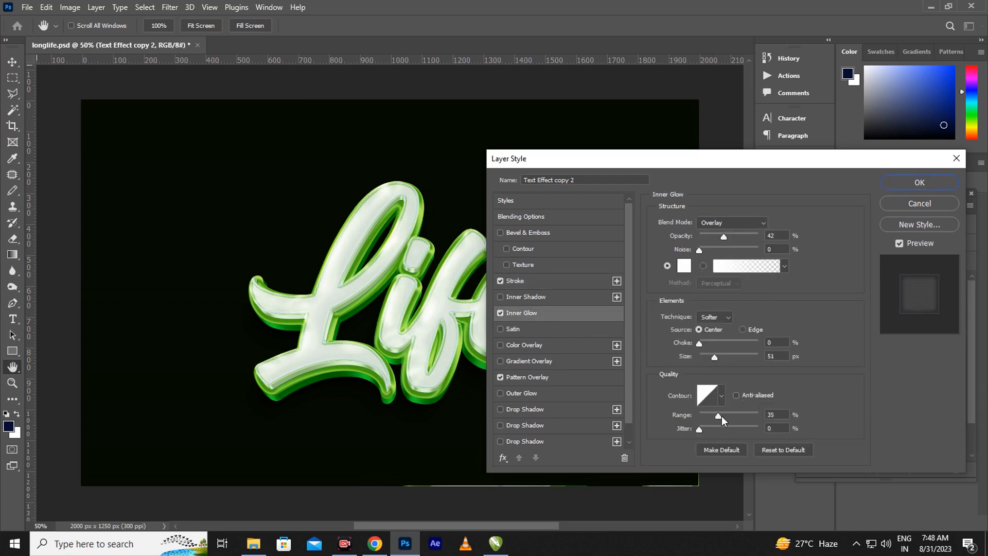
pyautogui.moveTo(722, 416); pyautogui.dragTo(717, 416)
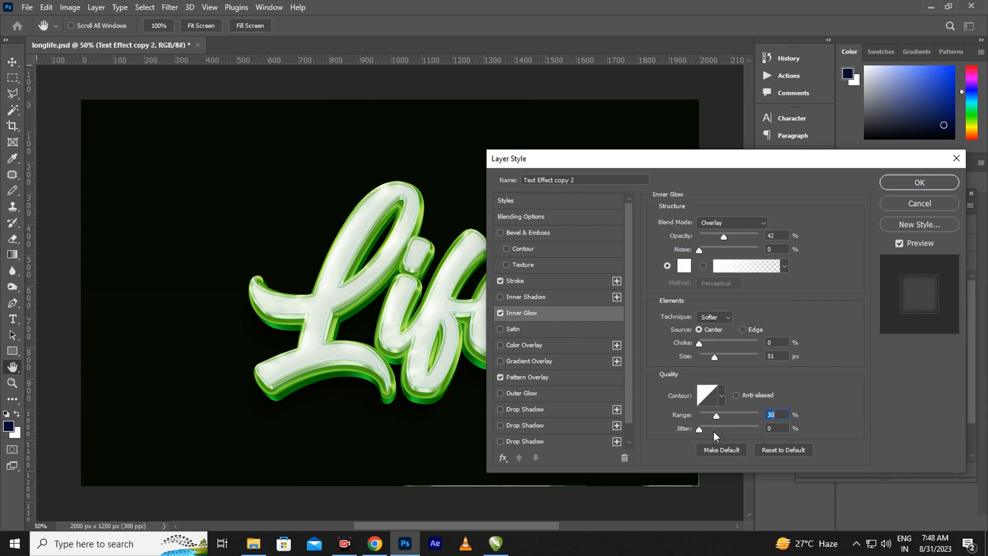
pyautogui.click(545, 378)
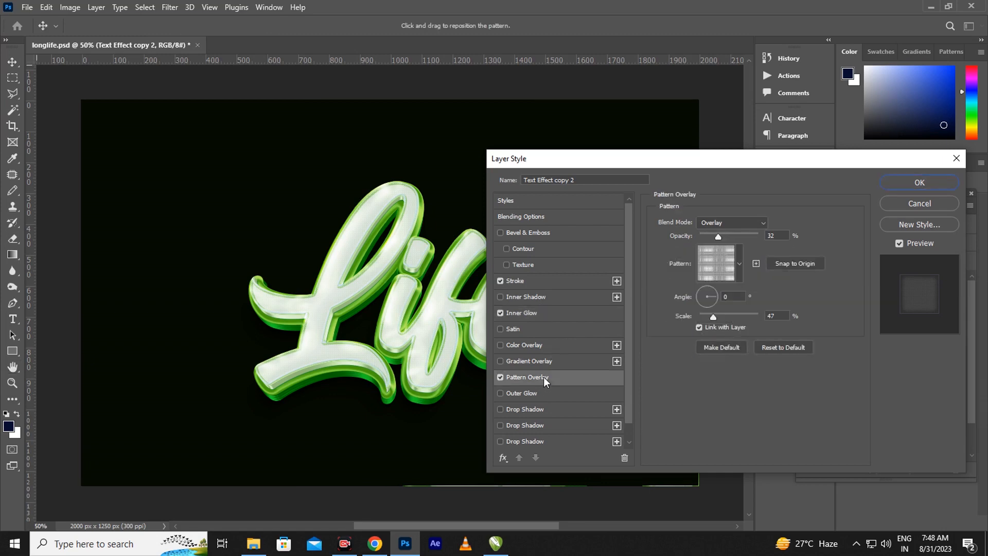
pyautogui.click(739, 264)
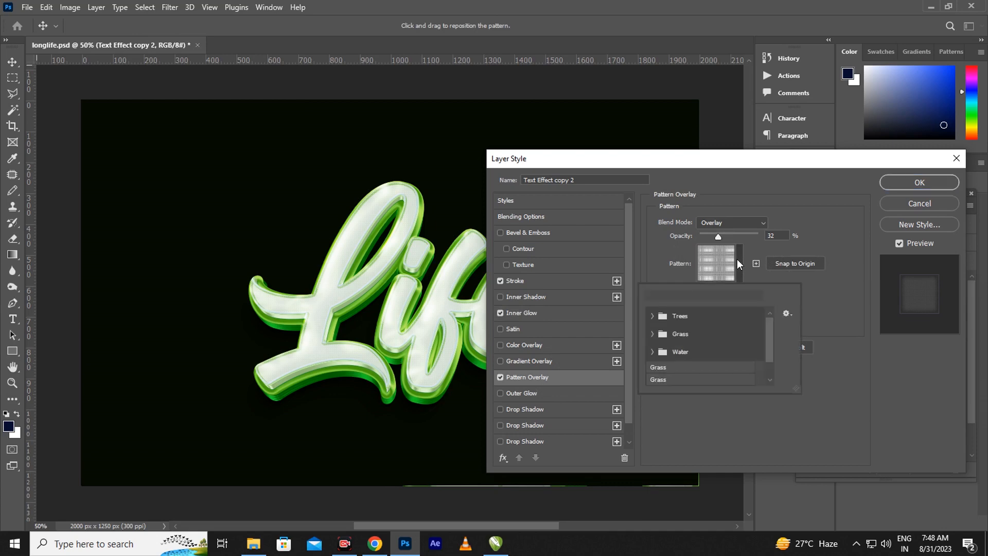
pyautogui.click(738, 259)
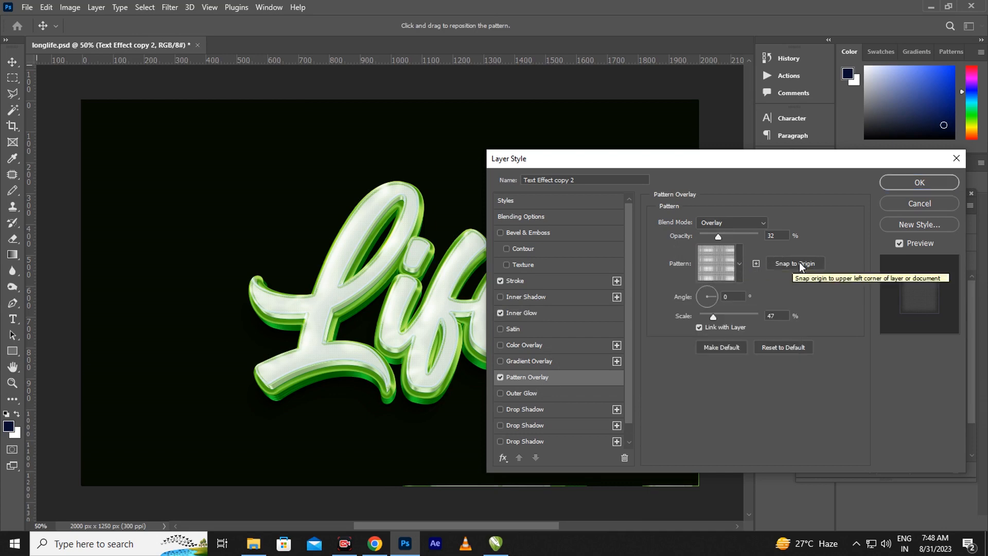
pyautogui.moveTo(713, 316); pyautogui.dragTo(730, 318)
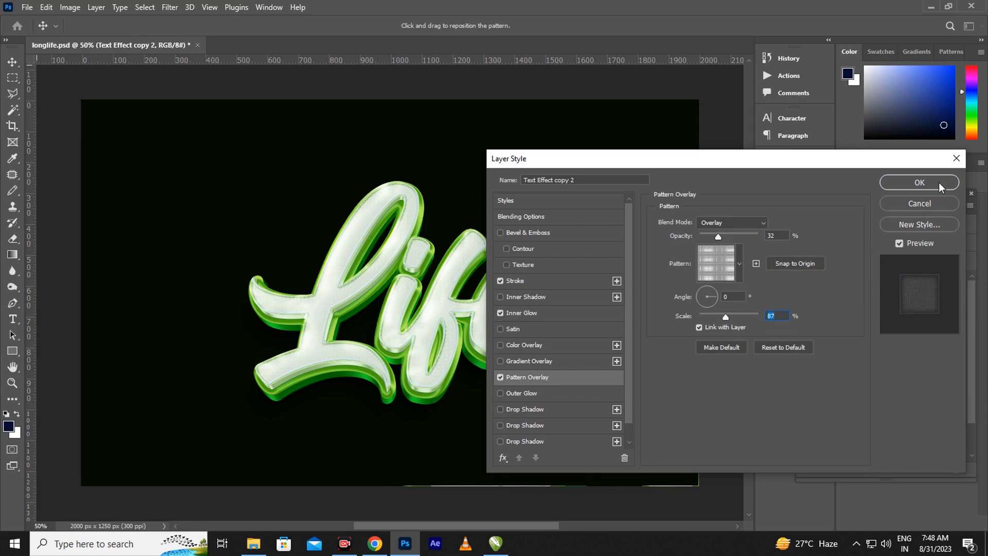
pyautogui.click(920, 183)
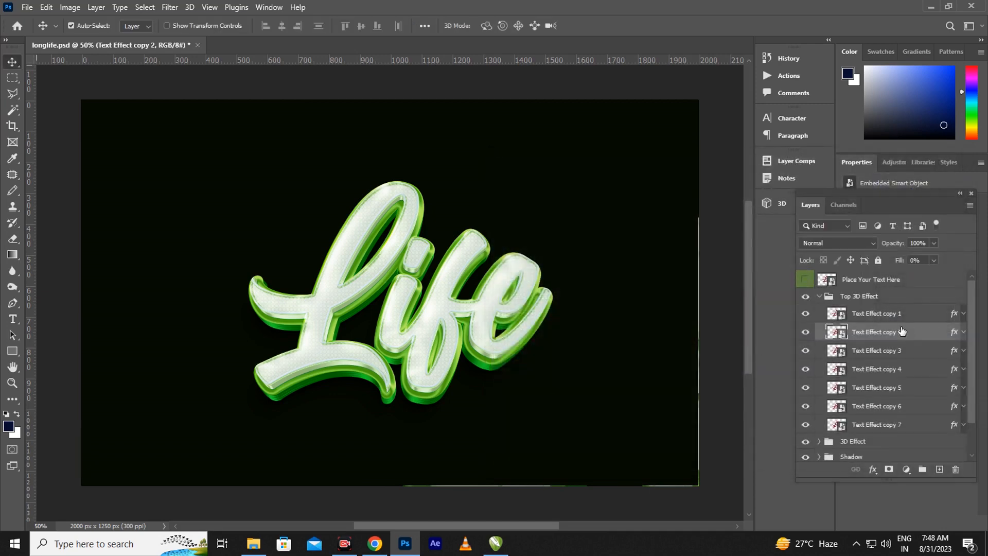
# - Set Text Effect copy 3's Bevel & Emboss to size 6 px, soften 1 px and highlight opacity 69%
pyautogui.click(954, 351)
pyautogui.doubleClick(954, 351)
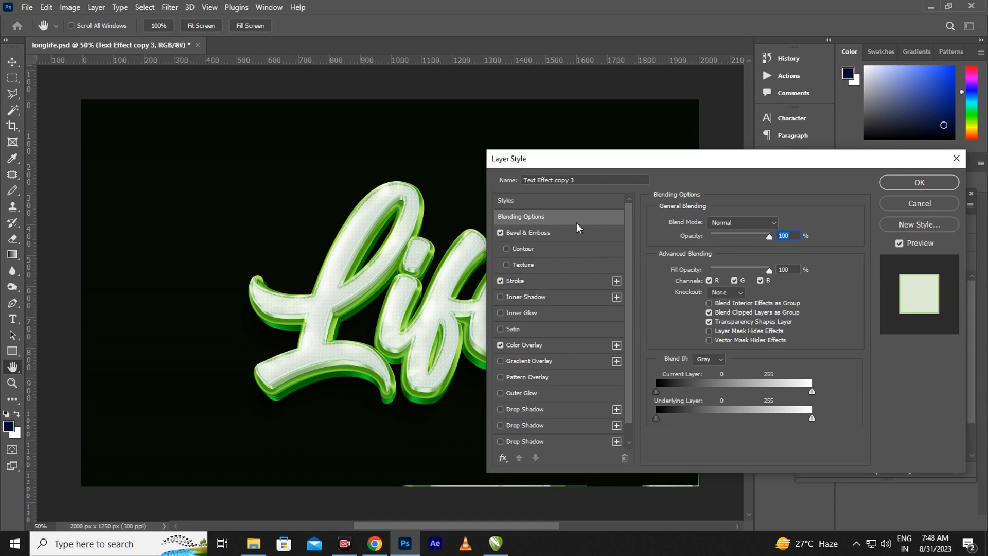
pyautogui.click(568, 237)
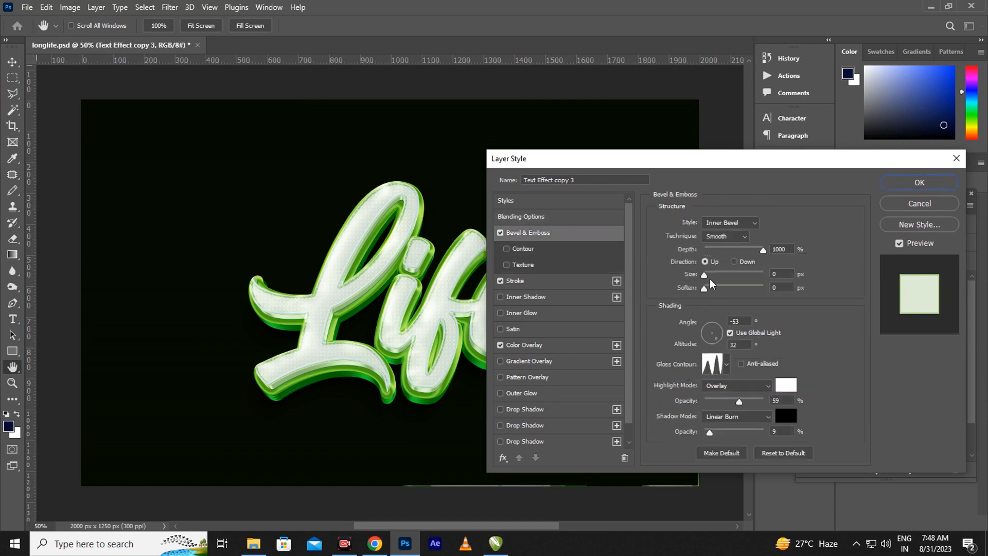
pyautogui.moveTo(706, 280); pyautogui.dragTo(708, 289)
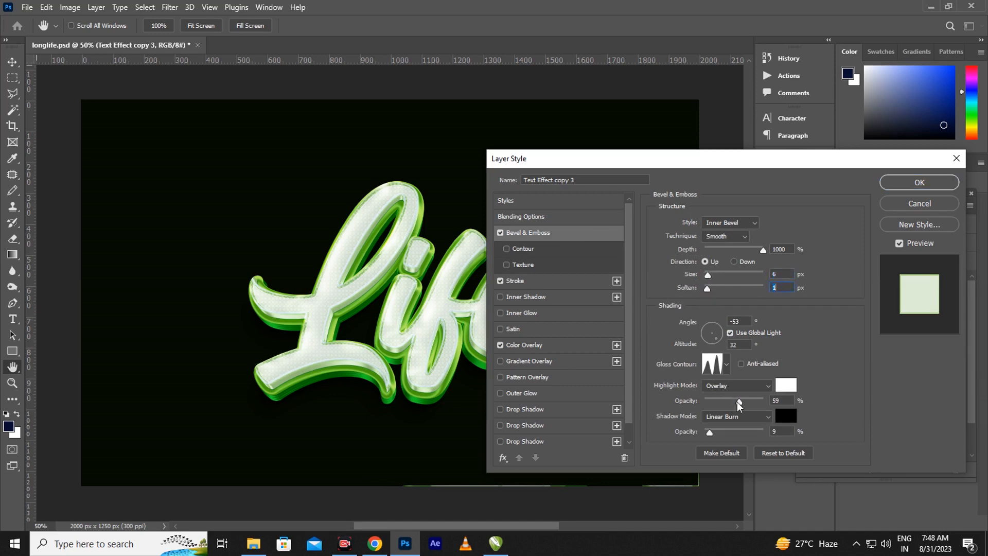
pyautogui.moveTo(739, 405); pyautogui.dragTo(745, 407)
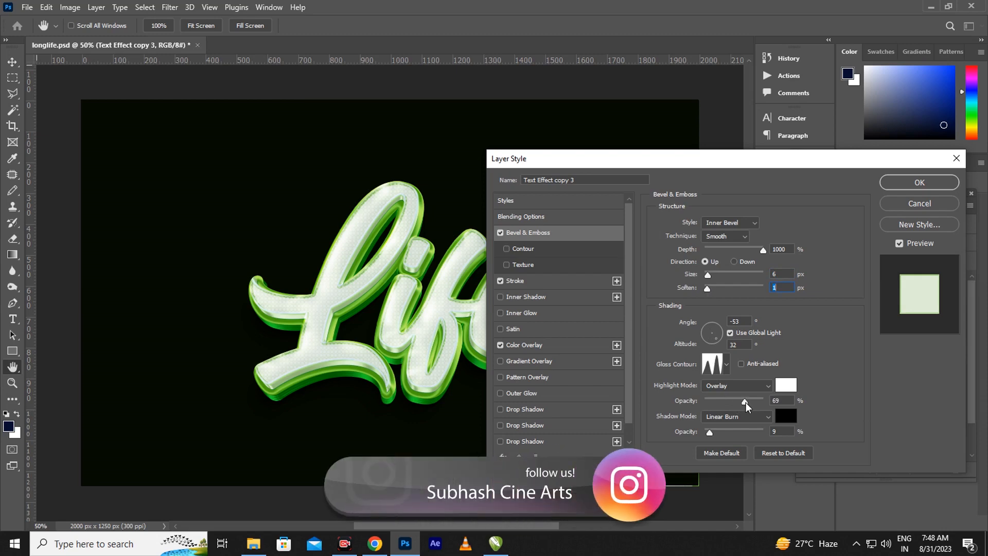
pyautogui.click(922, 183)
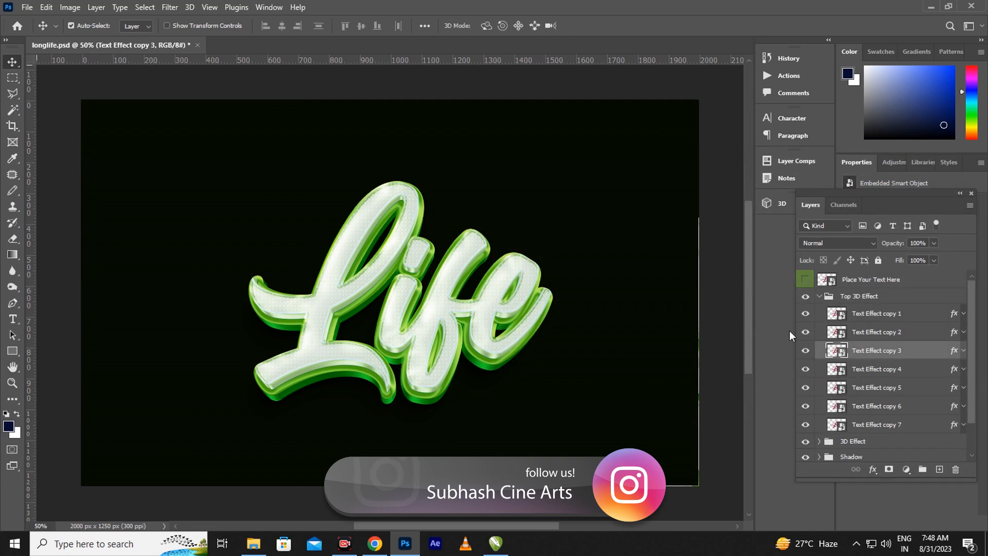
# - In the 3D Effect group, set Text Effect copy 8's Bevel & Emboss to depth 95% and size 10 px
pyautogui.hotkey('ctrl', '0')
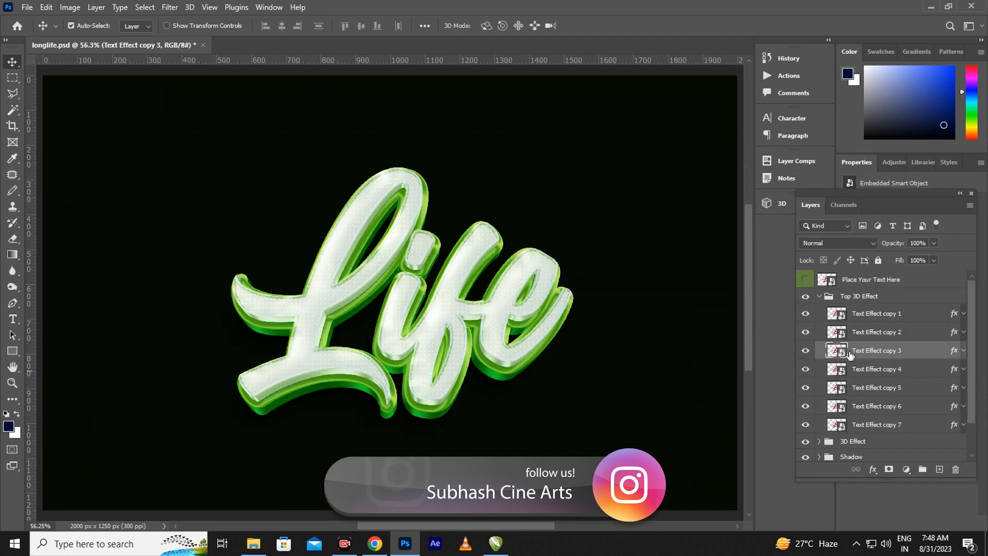
pyautogui.scroll(-2, 972, 345)
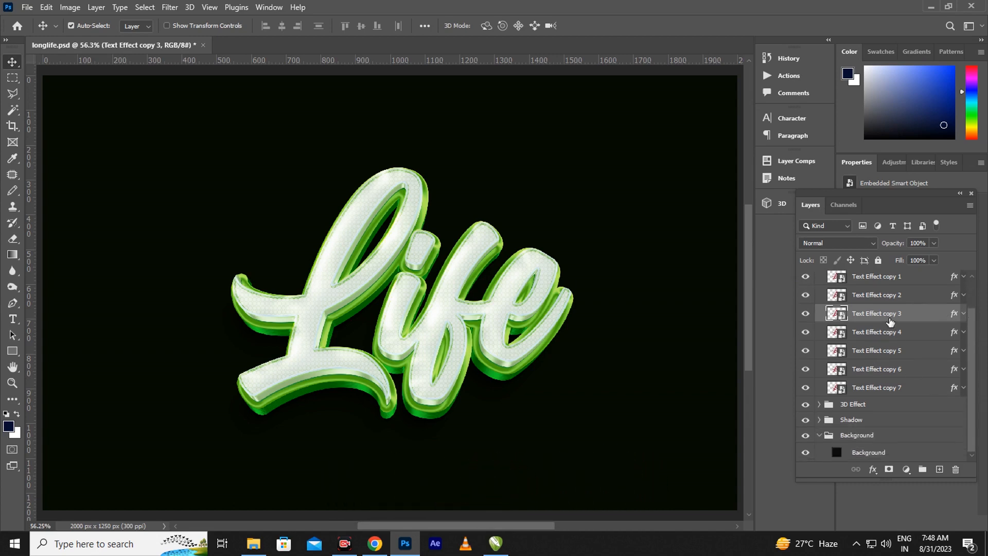
pyautogui.click(819, 406)
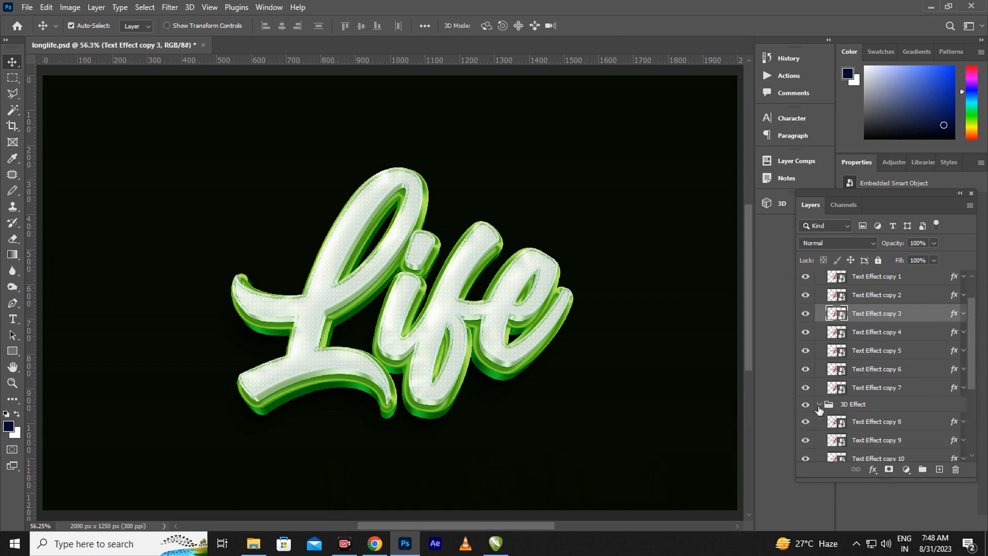
pyautogui.moveTo(975, 376); pyautogui.dragTo(977, 427)
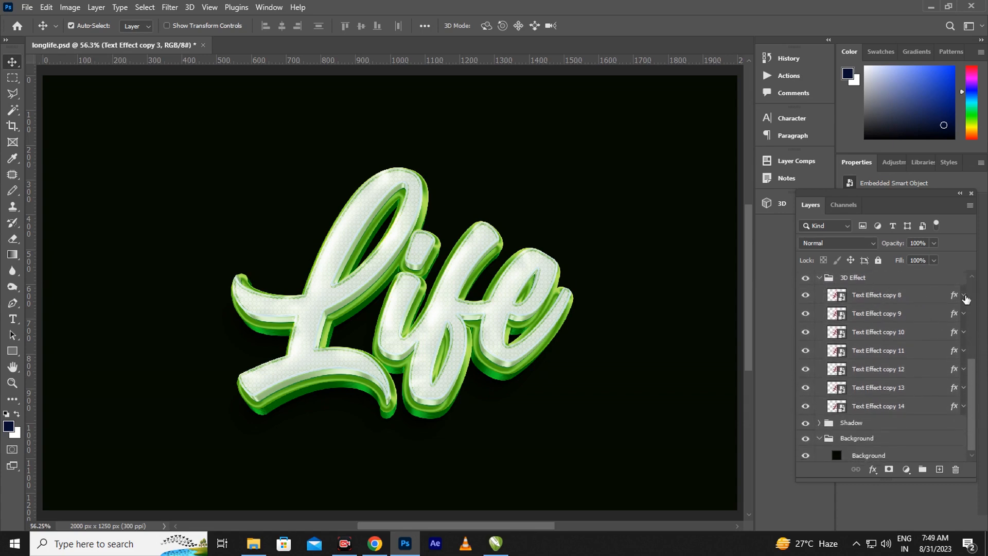
pyautogui.doubleClick(953, 298)
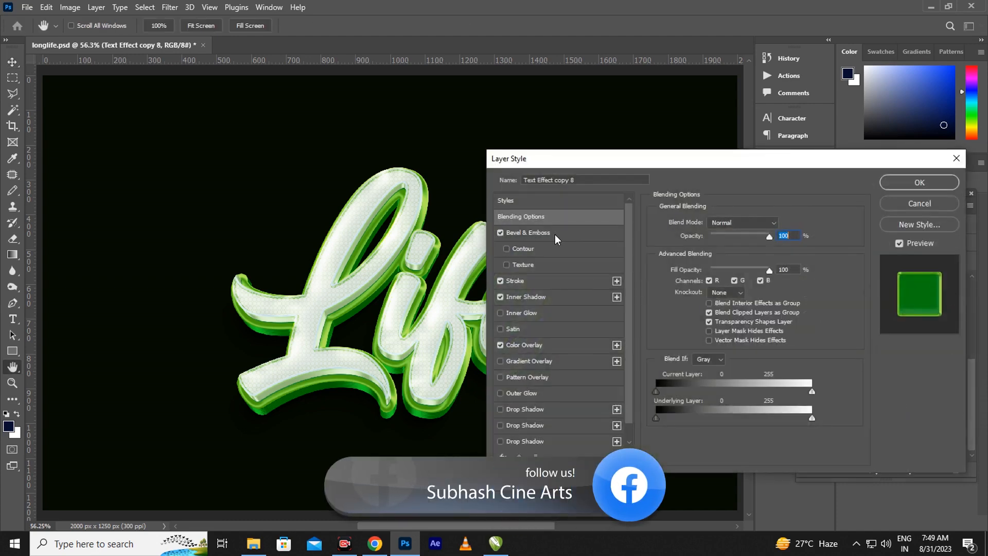
pyautogui.click(555, 233)
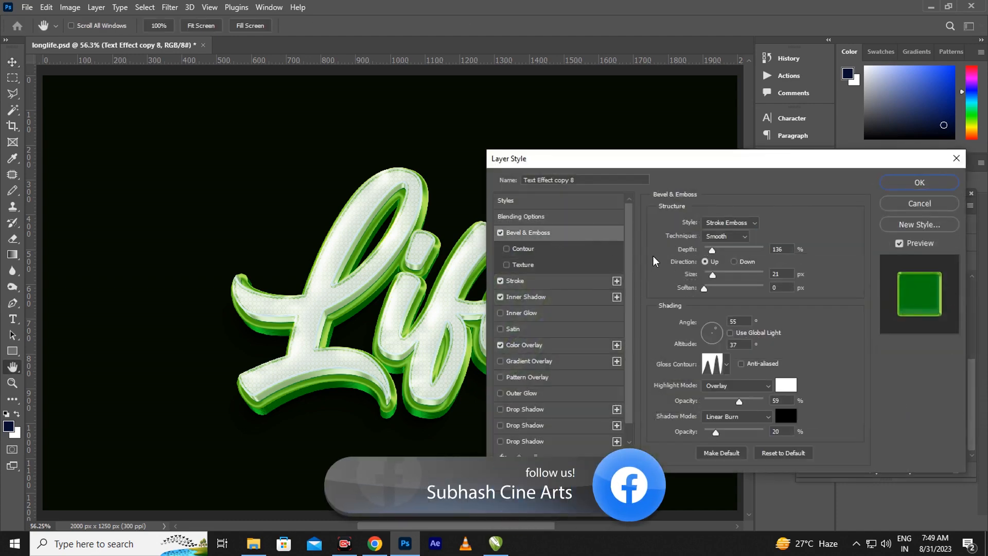
pyautogui.moveTo(712, 252); pyautogui.dragTo(711, 280)
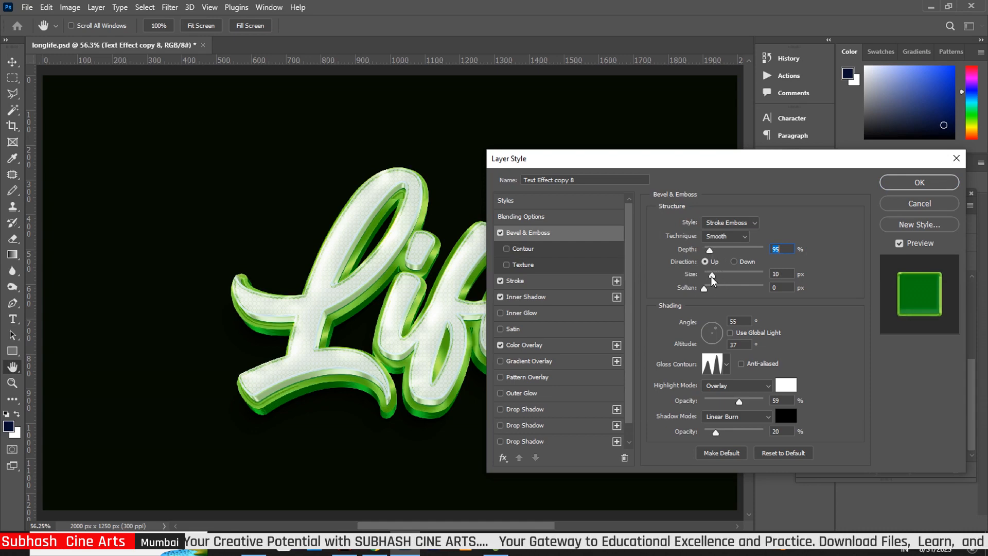
# - Change the Stroke color of Text Effect copy 8 to green 77ce38
pyautogui.click(536, 282)
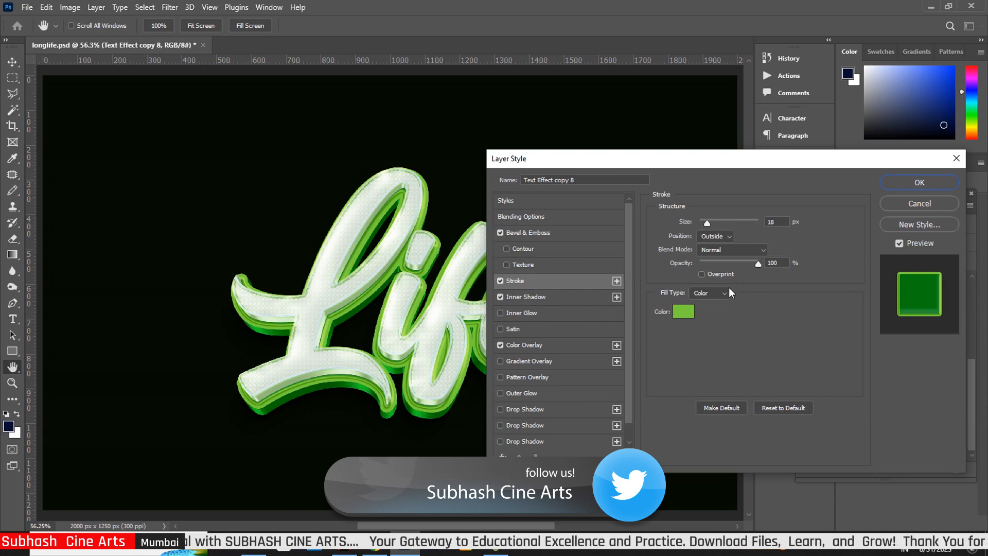
pyautogui.click(688, 314)
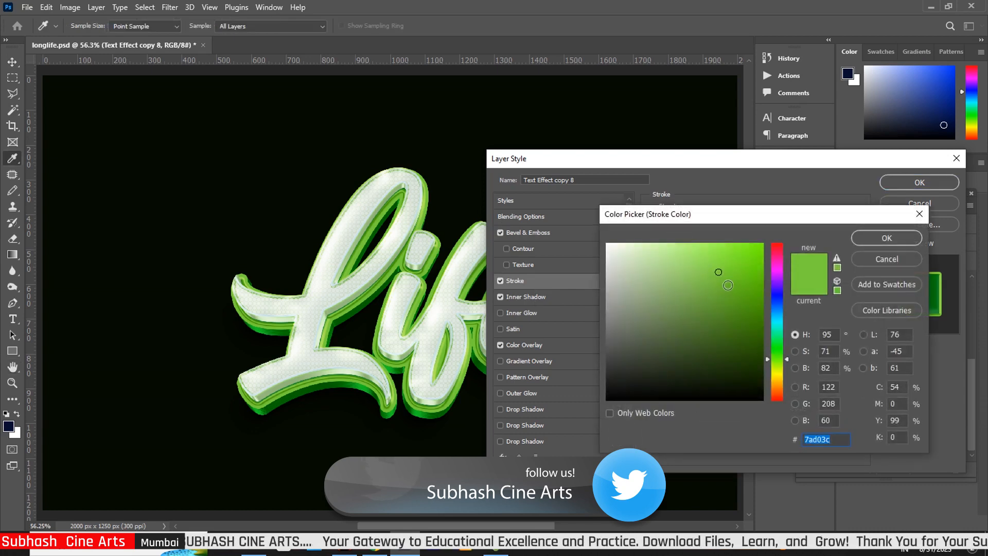
pyautogui.click(721, 273)
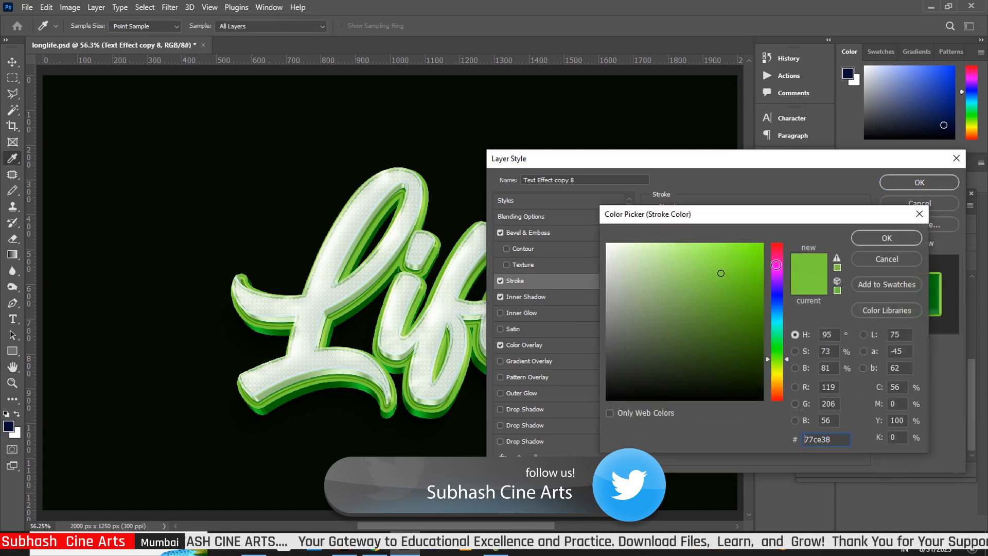
pyautogui.click(891, 237)
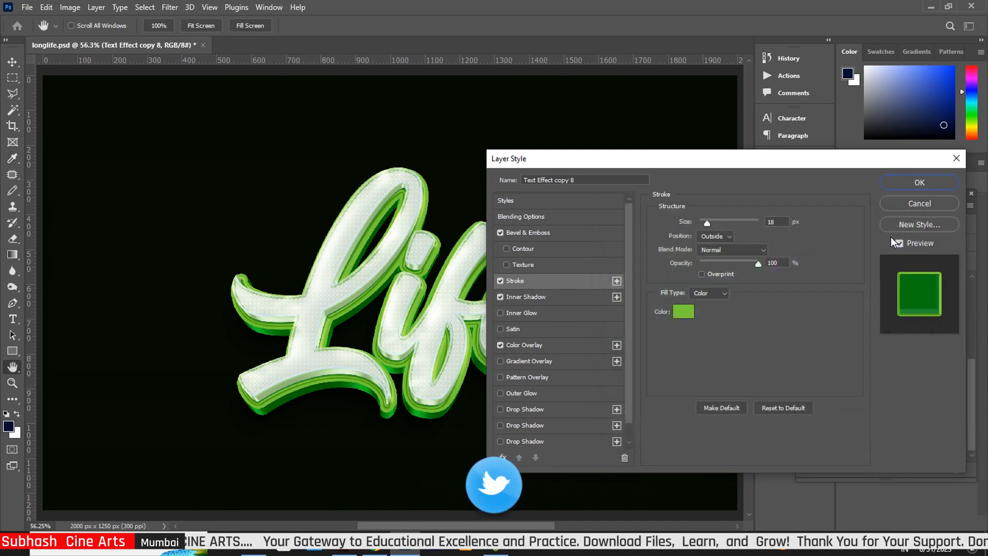
# - Set the Inner Shadow opacity of Text Effect copy 8 to 21%
pyautogui.click(552, 299)
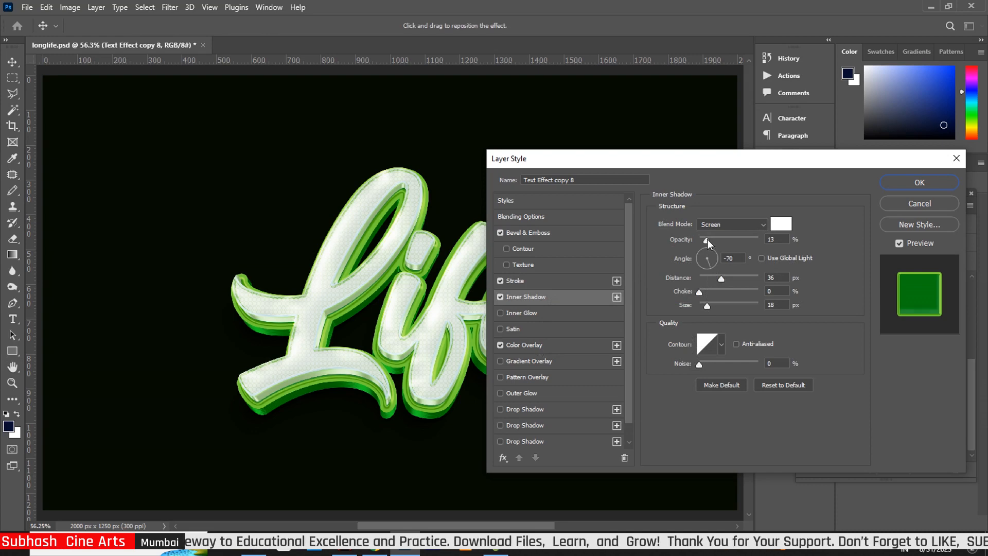
pyautogui.moveTo(707, 239); pyautogui.dragTo(687, 233)
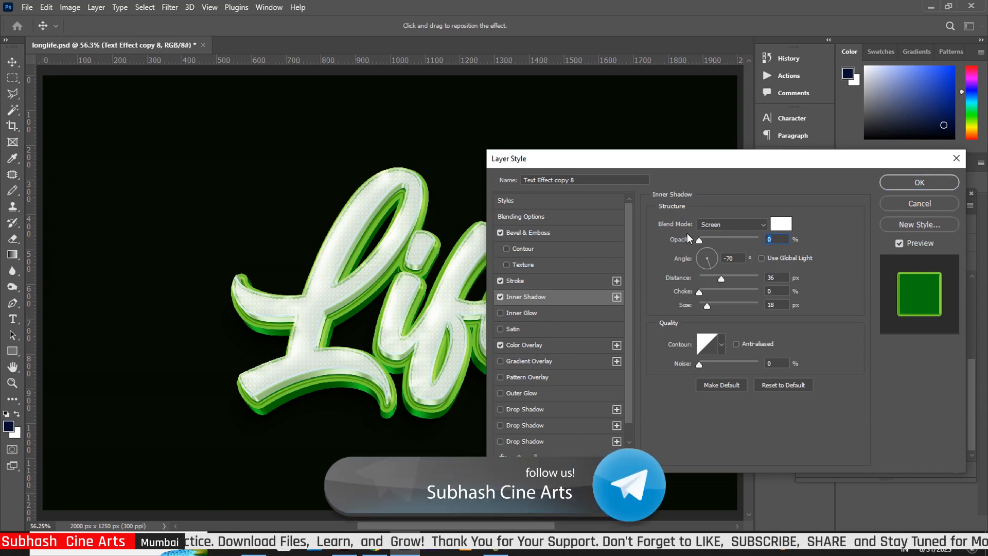
pyautogui.moveTo(700, 243); pyautogui.dragTo(712, 243)
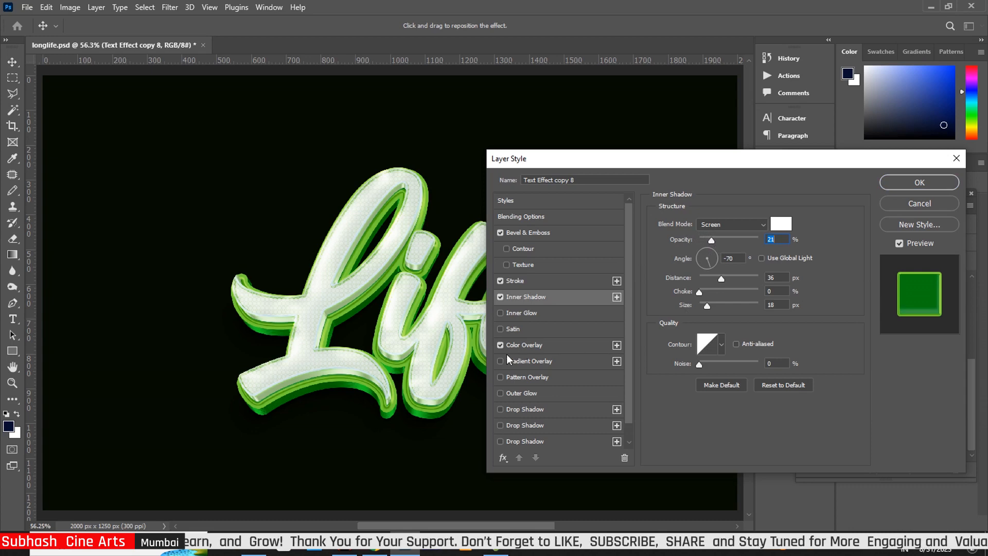
# - Change the Color Overlay of Text Effect copy 8 to dark green 037d12 and apply the layer style
pyautogui.click(518, 343)
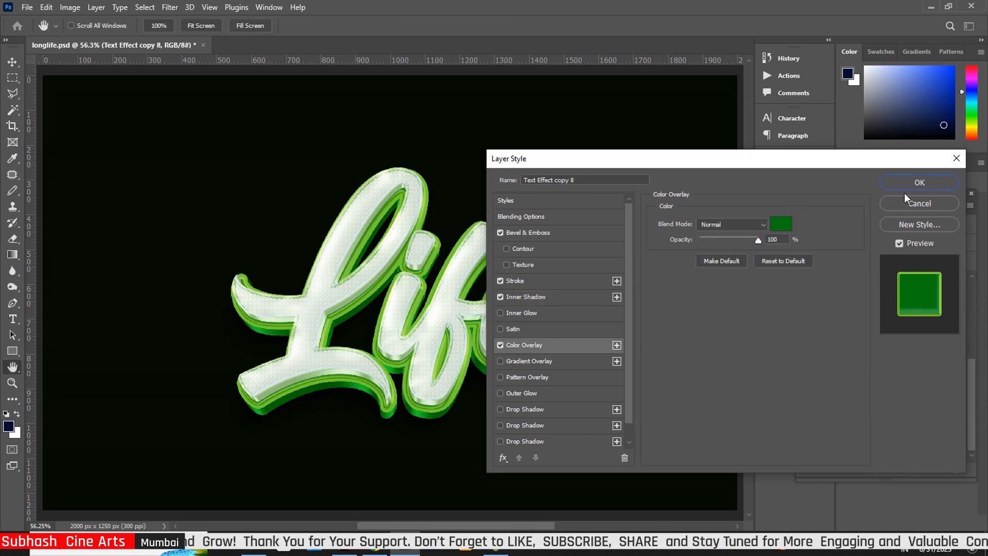
pyautogui.click(787, 225)
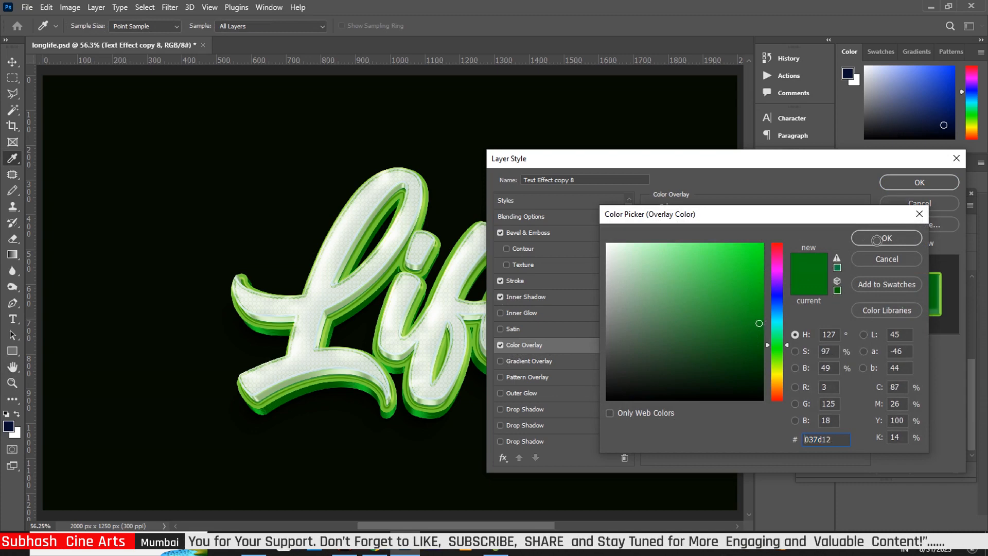
pyautogui.click(878, 240)
pyautogui.click(916, 186)
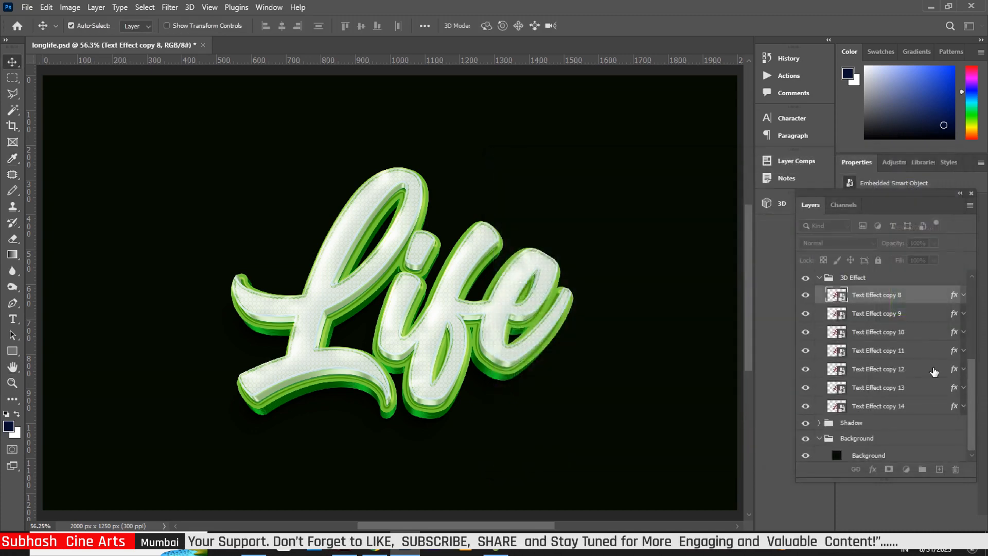
# - Set Text Effect copy 9's Bevel & Emboss to soften 1 px and highlight opacity 69%, then apply the layer style
pyautogui.click(954, 317)
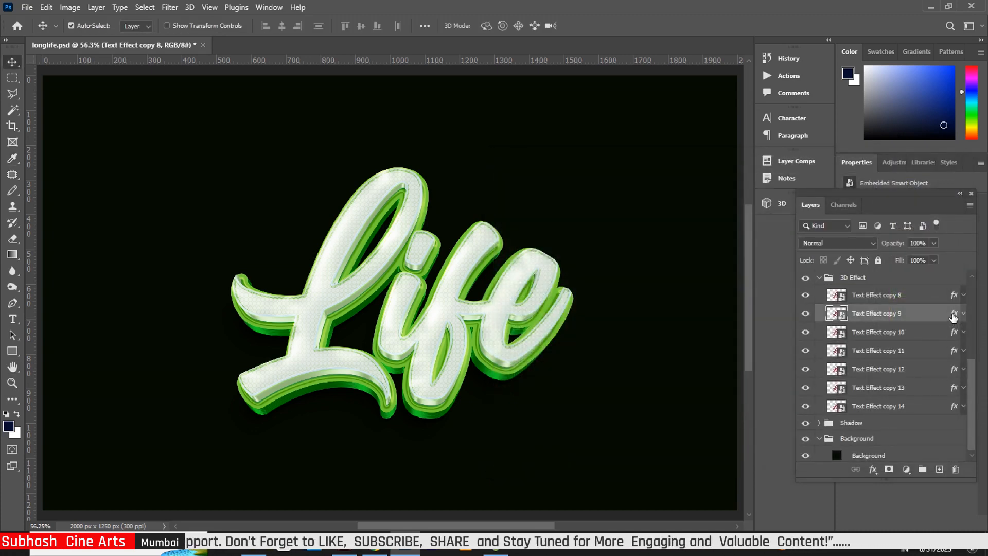
pyautogui.press('h')
pyautogui.doubleClick(953, 317)
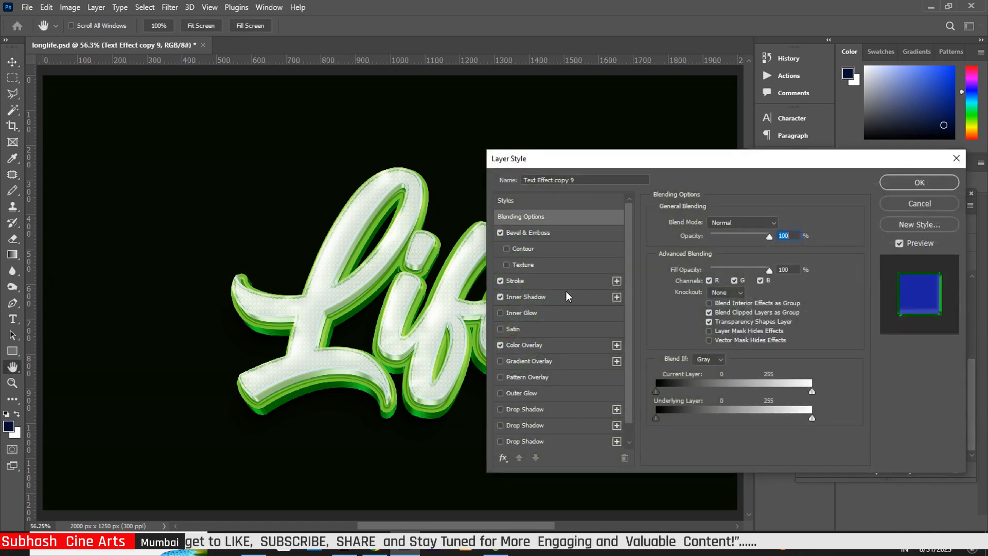
pyautogui.click(540, 237)
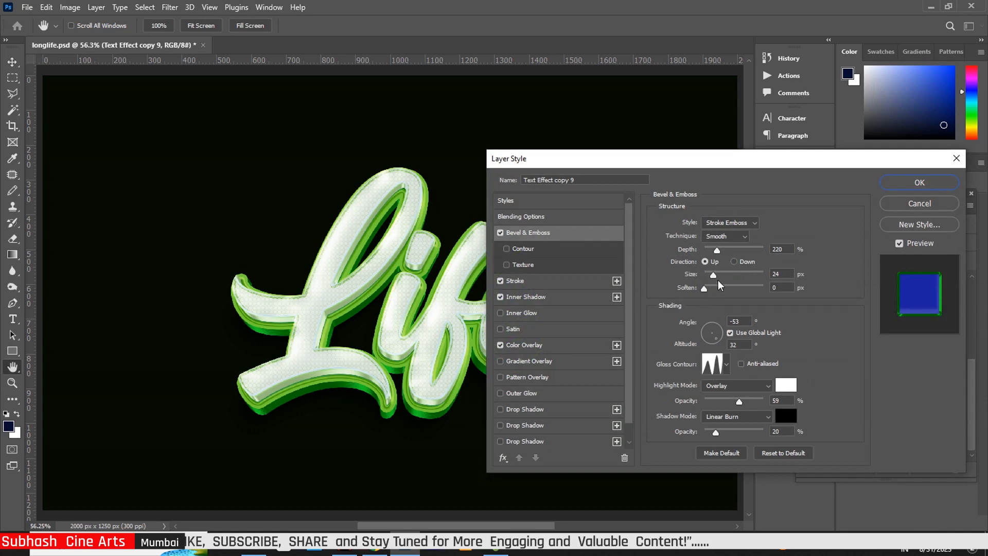
pyautogui.moveTo(705, 289); pyautogui.dragTo(707, 291)
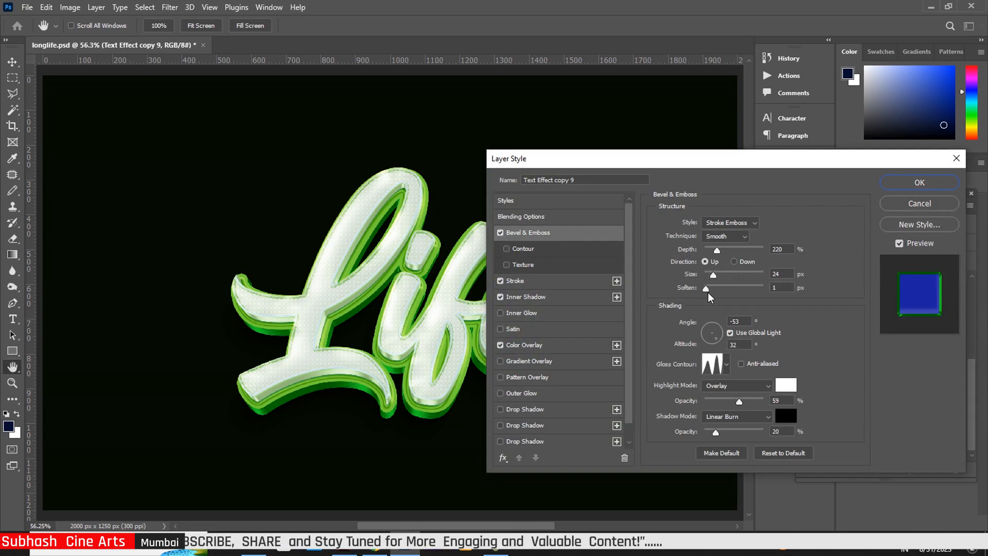
pyautogui.moveTo(740, 402); pyautogui.dragTo(745, 406)
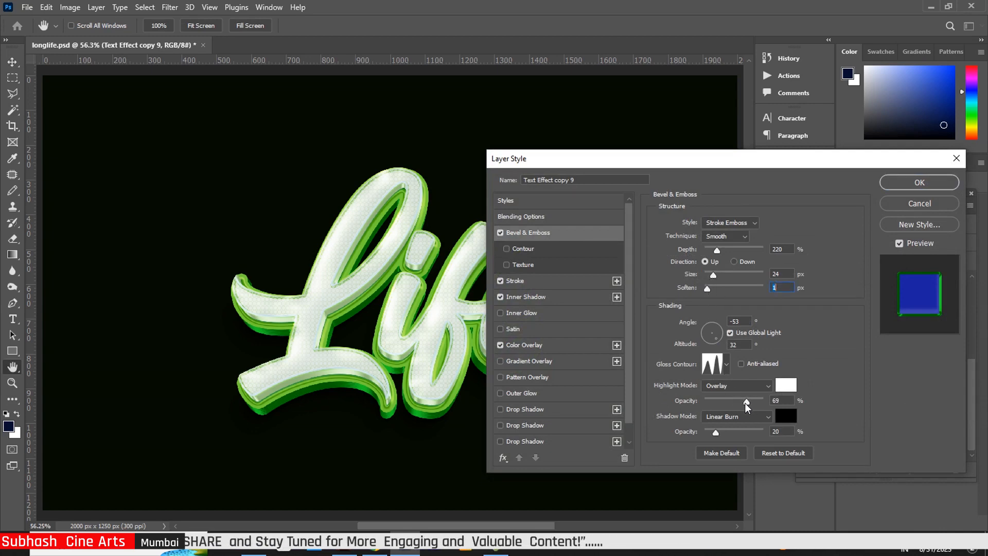
pyautogui.click(918, 182)
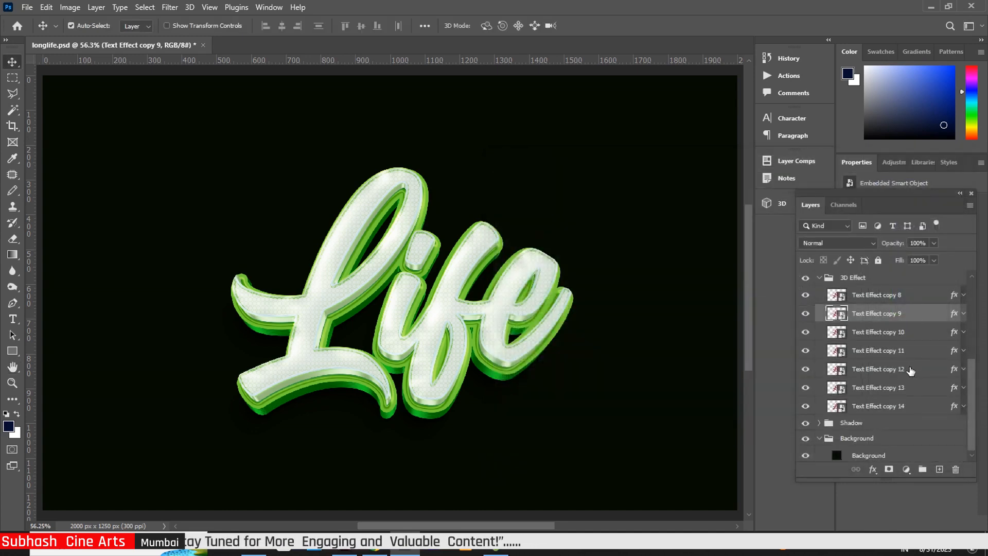
# - Set the Bevel & Emboss of Text Effect copy 10 to soften 2 px and depth 292%
pyautogui.click(952, 335)
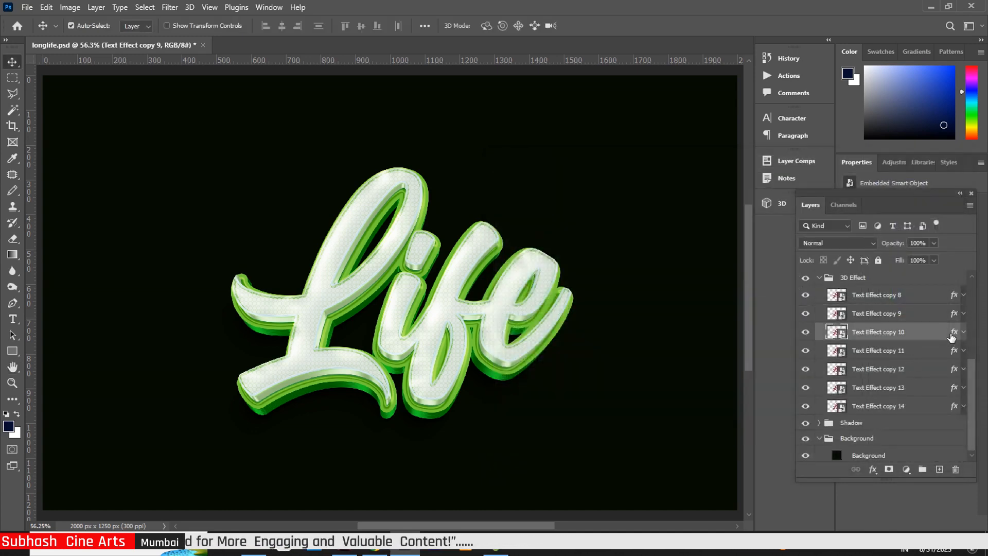
pyautogui.press('h')
pyautogui.doubleClick(952, 335)
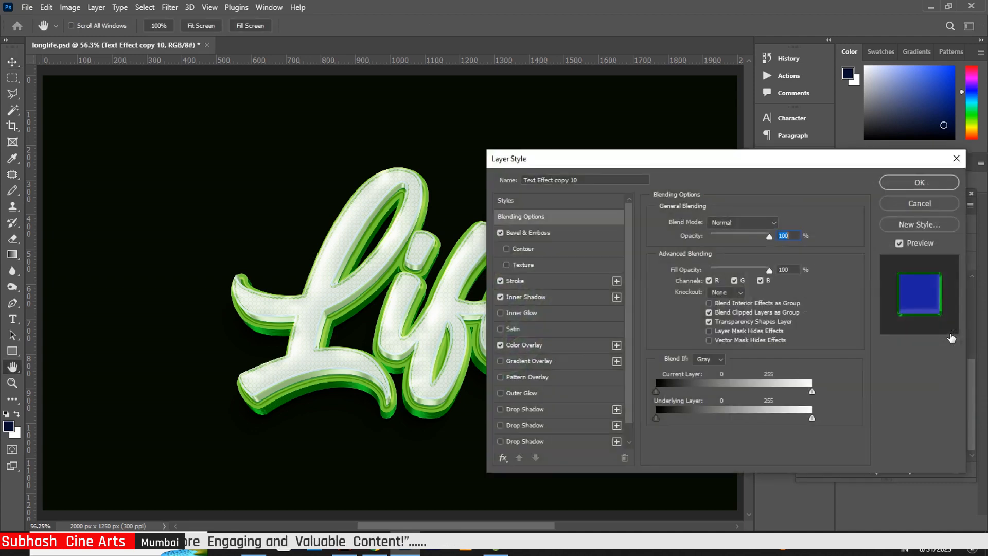
pyautogui.click(562, 235)
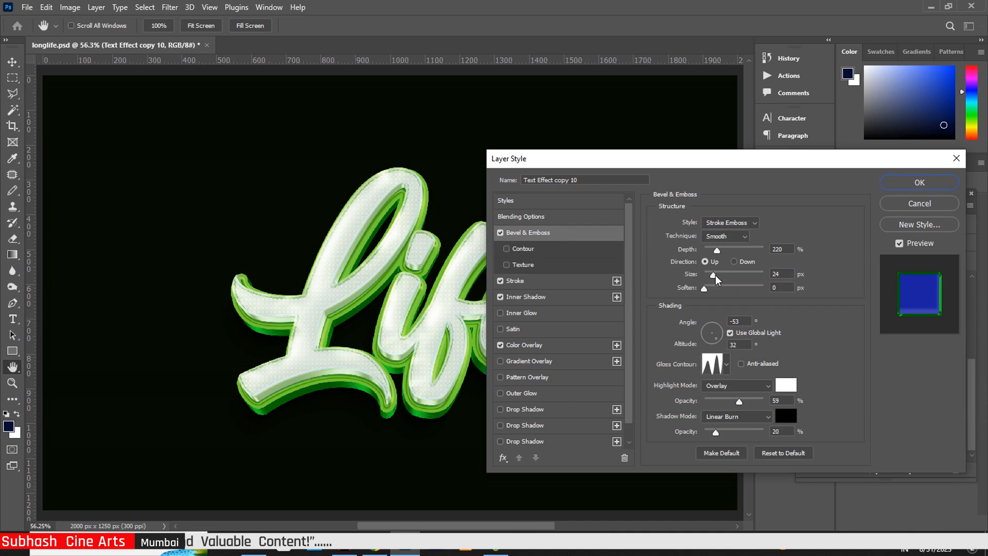
pyautogui.moveTo(705, 289); pyautogui.dragTo(709, 288)
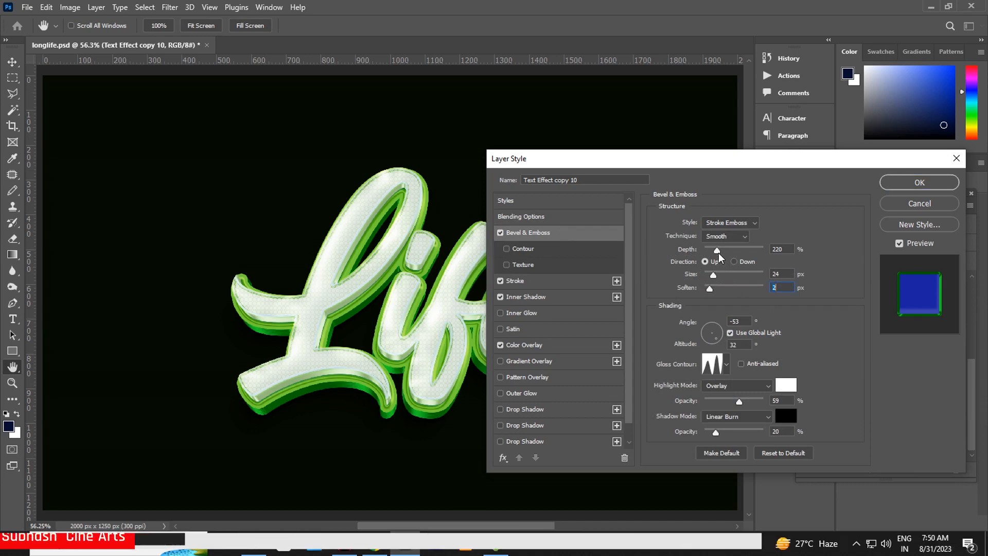
pyautogui.moveTo(717, 250); pyautogui.dragTo(727, 257)
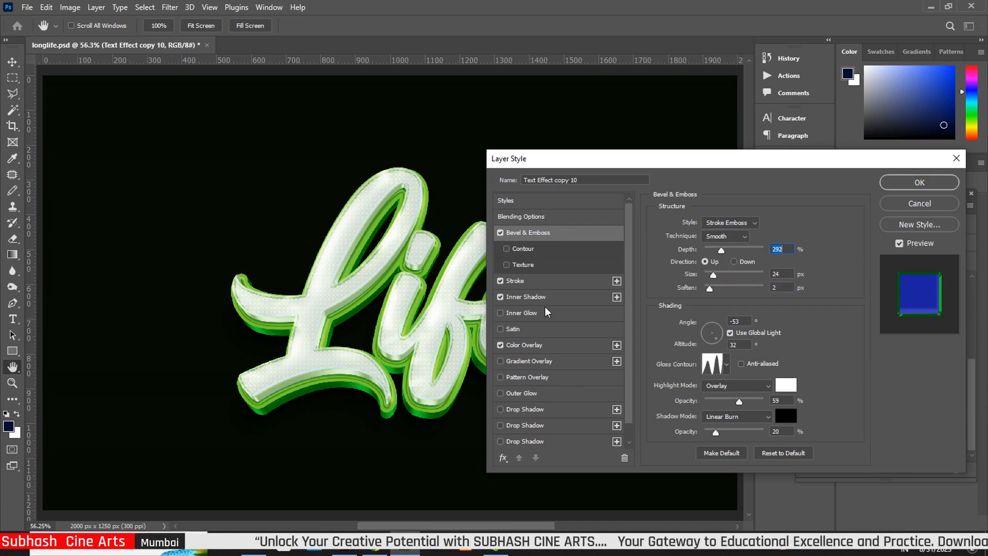
# - Change the Stroke color of Text Effect copy 10 to green 0c8e15
pyautogui.click(551, 287)
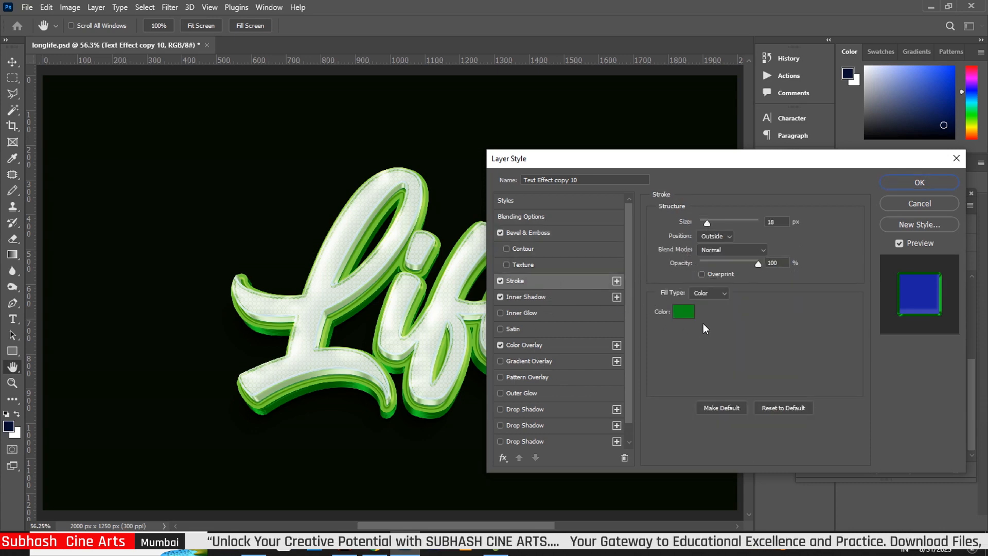
pyautogui.click(680, 316)
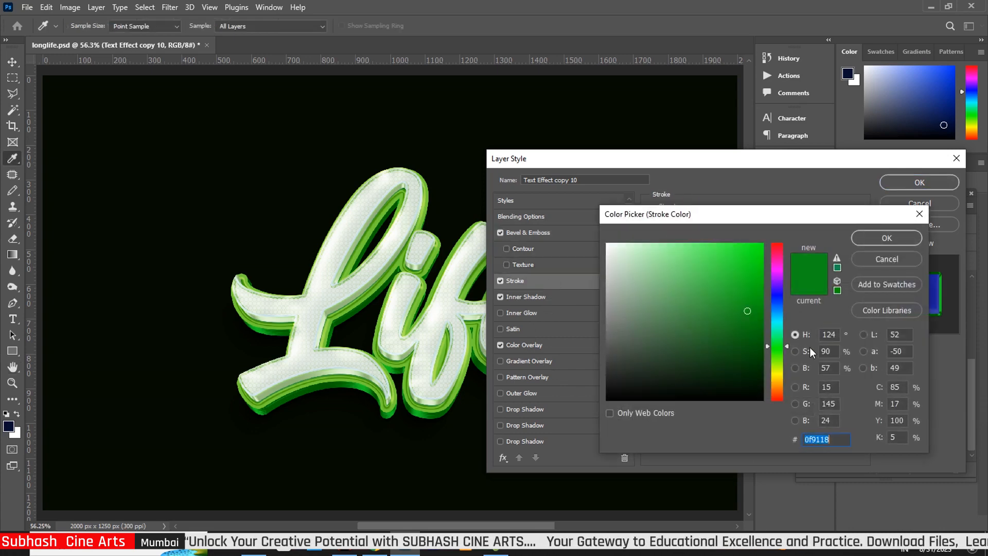
pyautogui.click(750, 313)
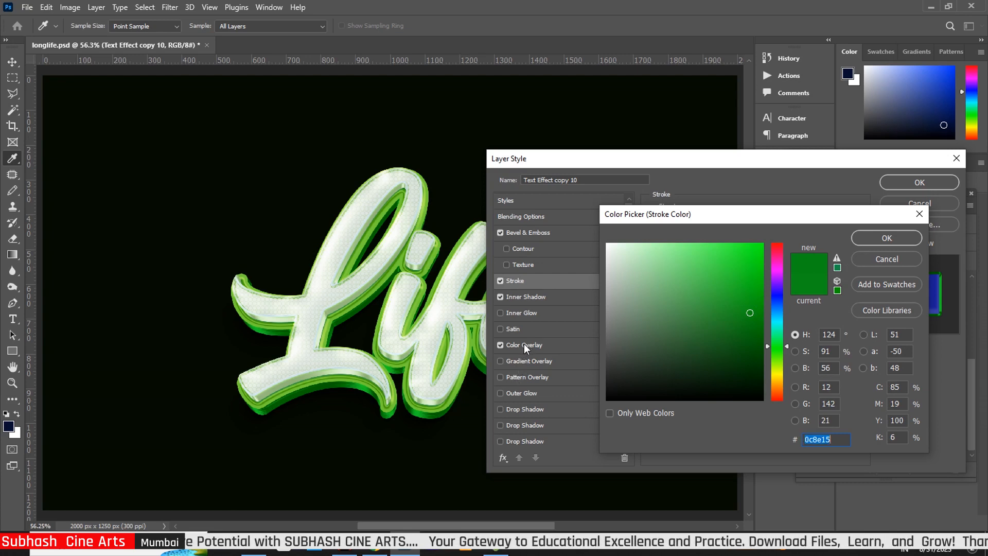
pyautogui.click(893, 236)
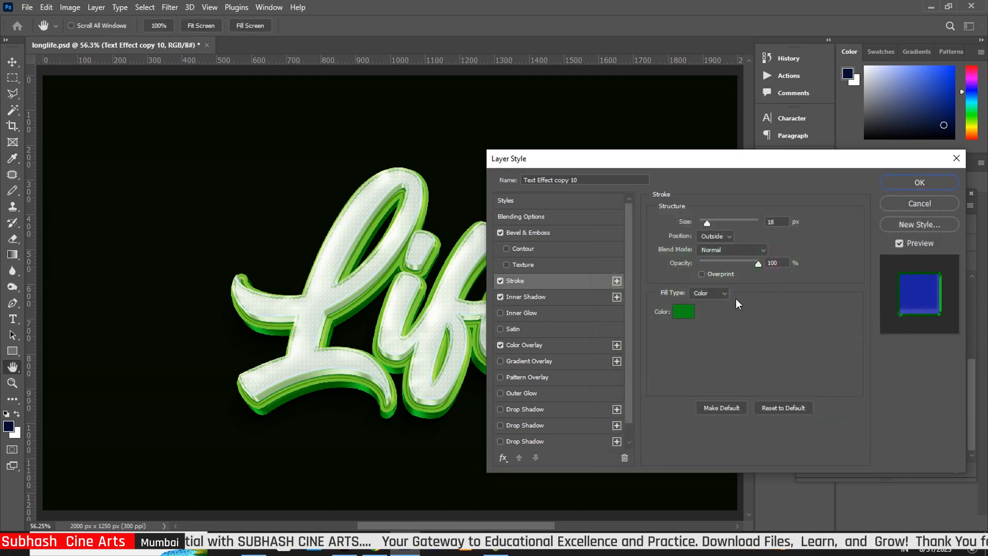
# - Check the Color Overlay color of Text Effect copy 10, keep it as is and apply the layer style
pyautogui.click(530, 344)
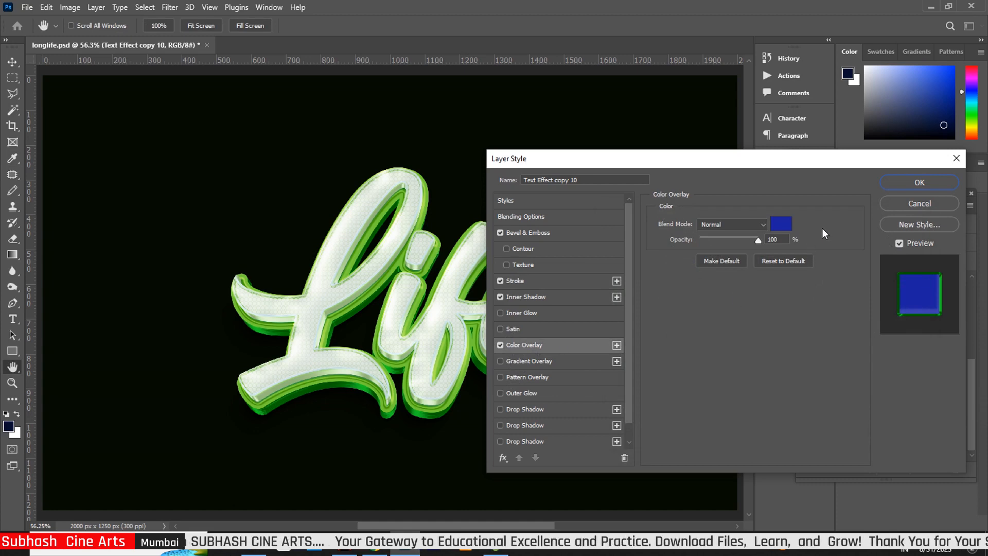
pyautogui.click(783, 225)
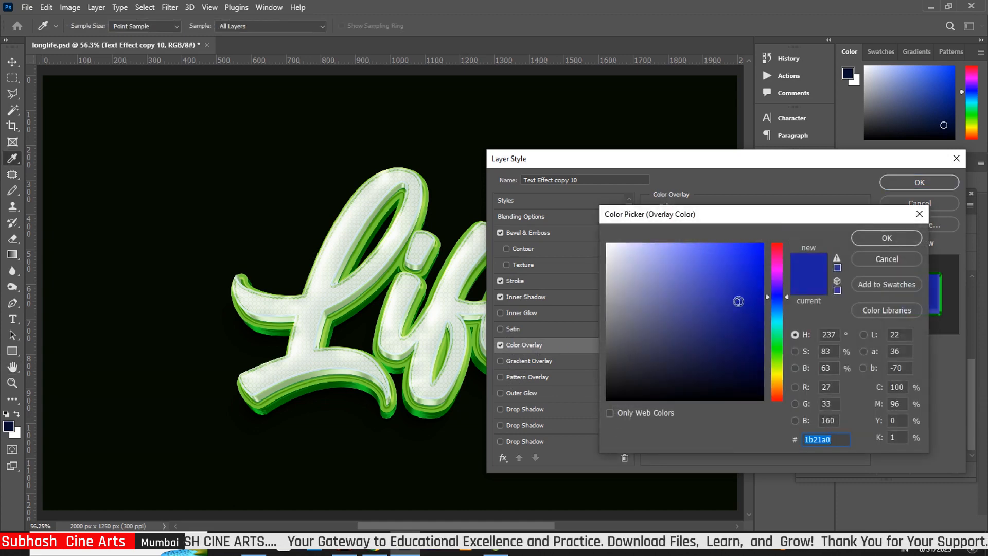
pyautogui.click(895, 238)
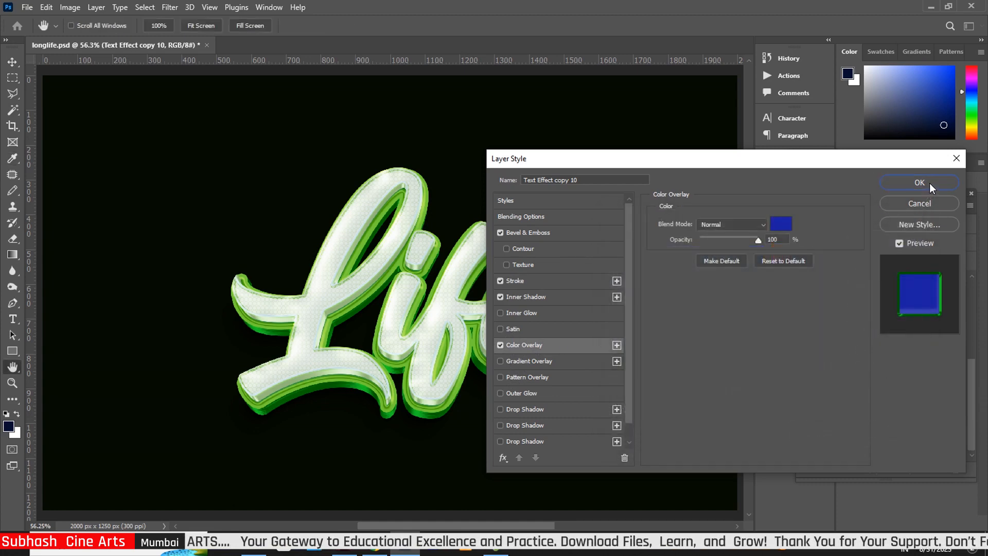
pyautogui.click(922, 182)
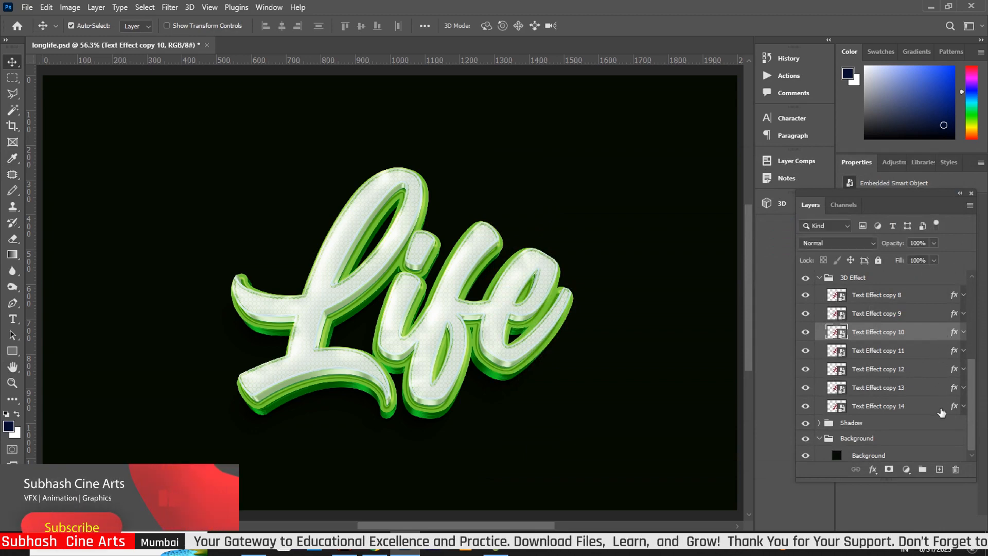
# - Expand the Shadow group and set the Shadow layer's first Drop Shadow to noise 9%, distance 65 px and spread 4%
pyautogui.scroll(-1, 972, 415)
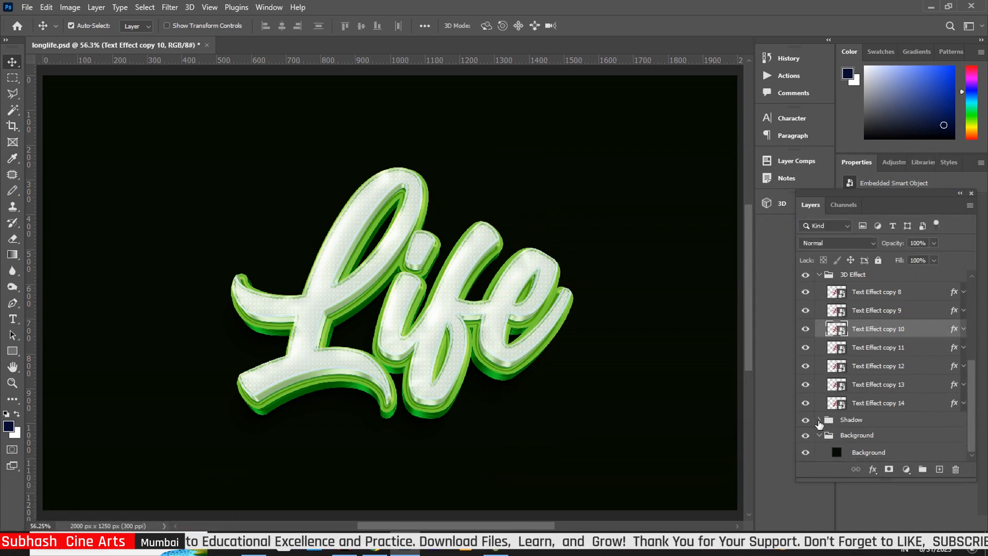
pyautogui.click(819, 420)
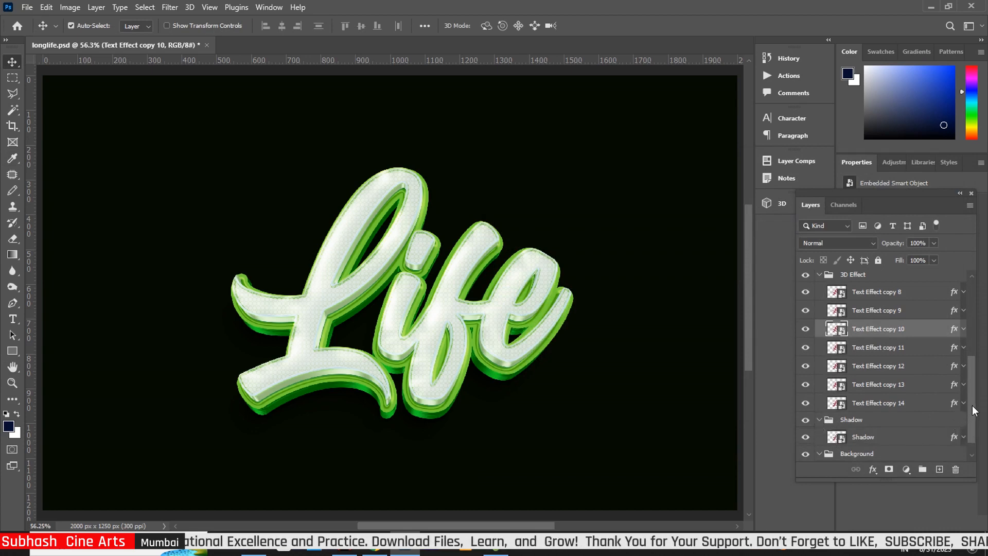
pyautogui.scroll(-1, 975, 415)
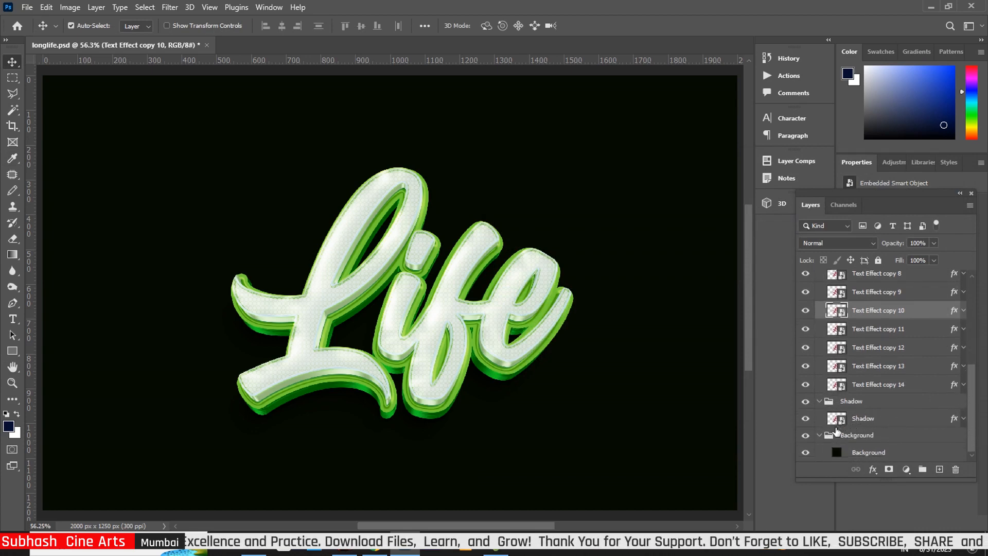
pyautogui.click(954, 422)
pyautogui.doubleClick(954, 420)
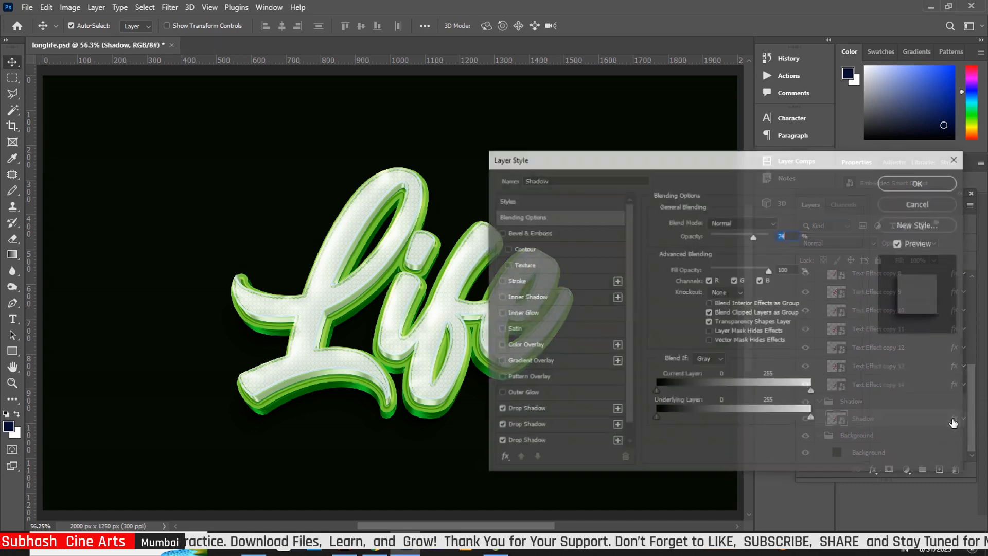
pyautogui.click(543, 410)
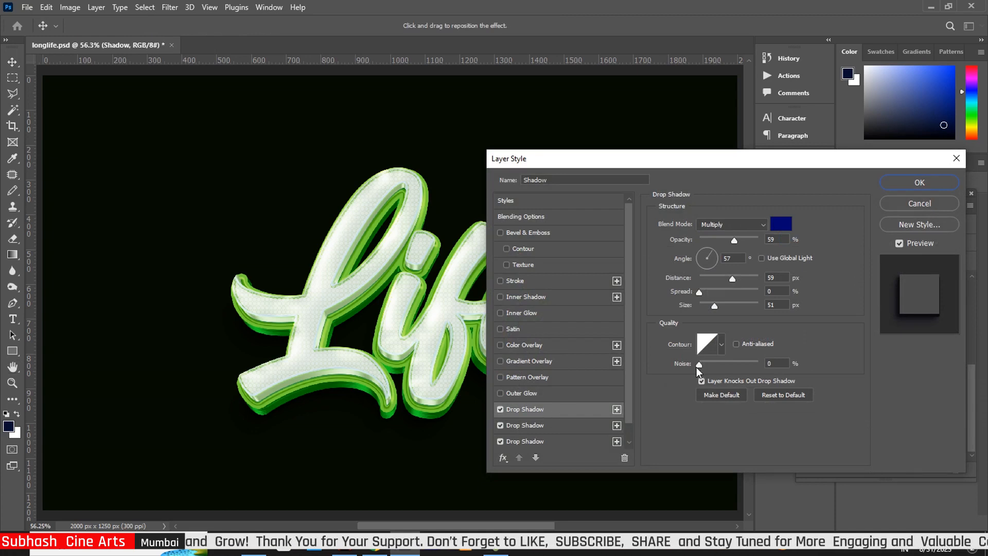
pyautogui.moveTo(699, 367)
pyautogui.mouseDown()
pyautogui.moveTo(721, 370)
pyautogui.moveTo(705, 370)
pyautogui.mouseUp()
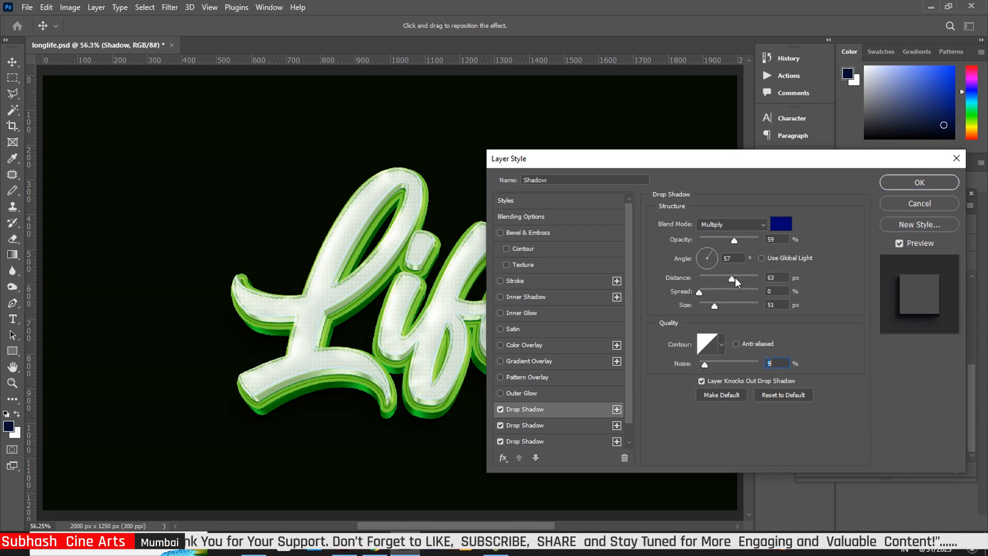
pyautogui.click(735, 277)
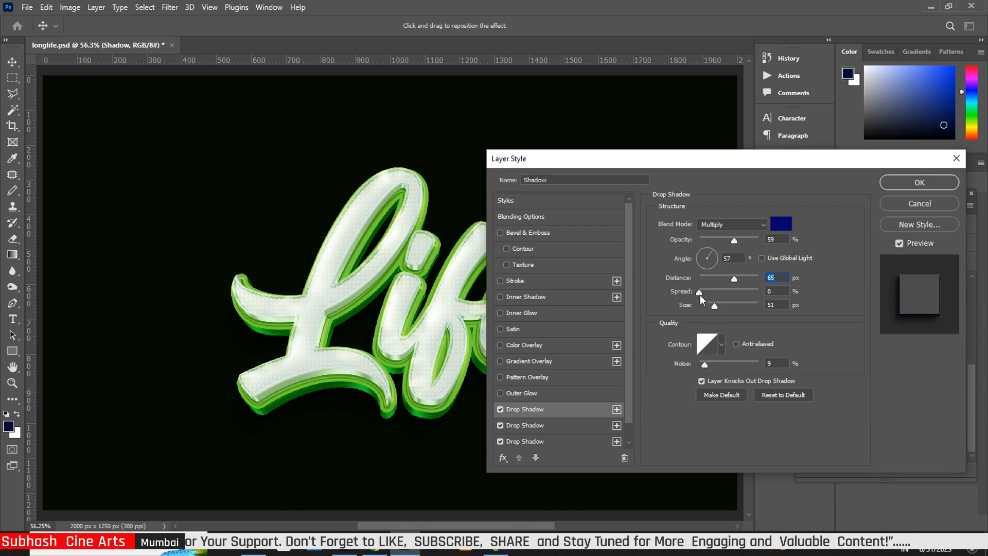
pyautogui.click(703, 292)
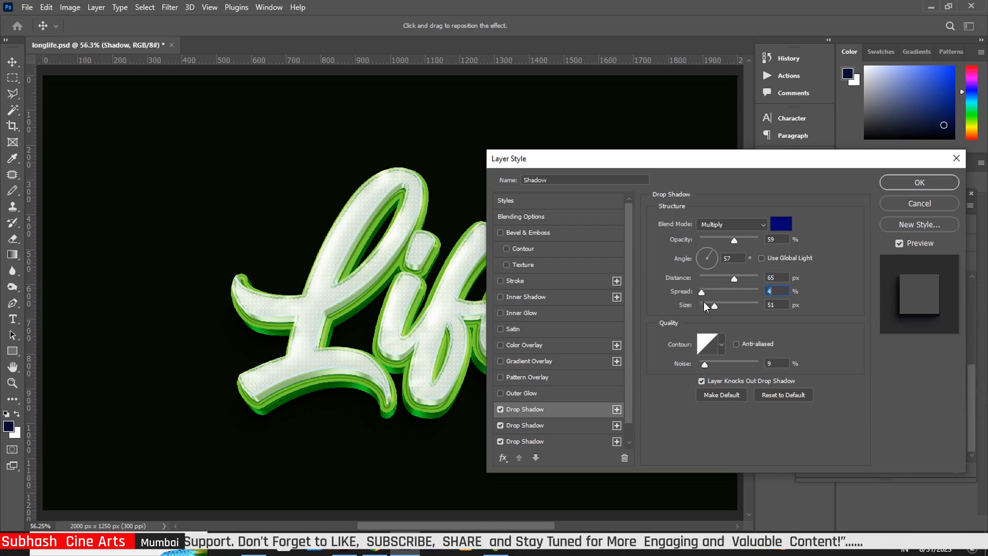
# - Set the Shadow layer's second Drop Shadow to distance 35 px and opacity 80%
pyautogui.click(548, 425)
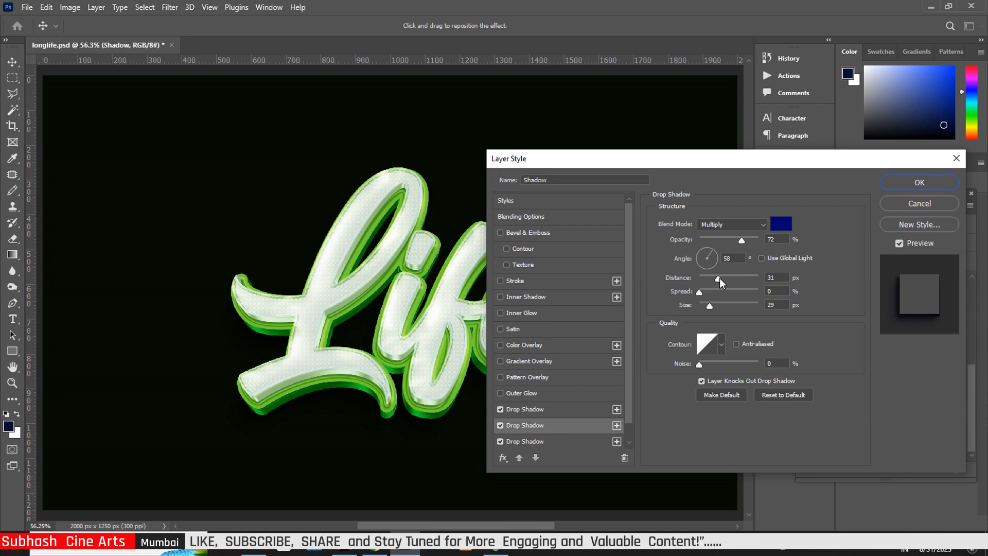
pyautogui.moveTo(719, 278); pyautogui.dragTo(722, 278)
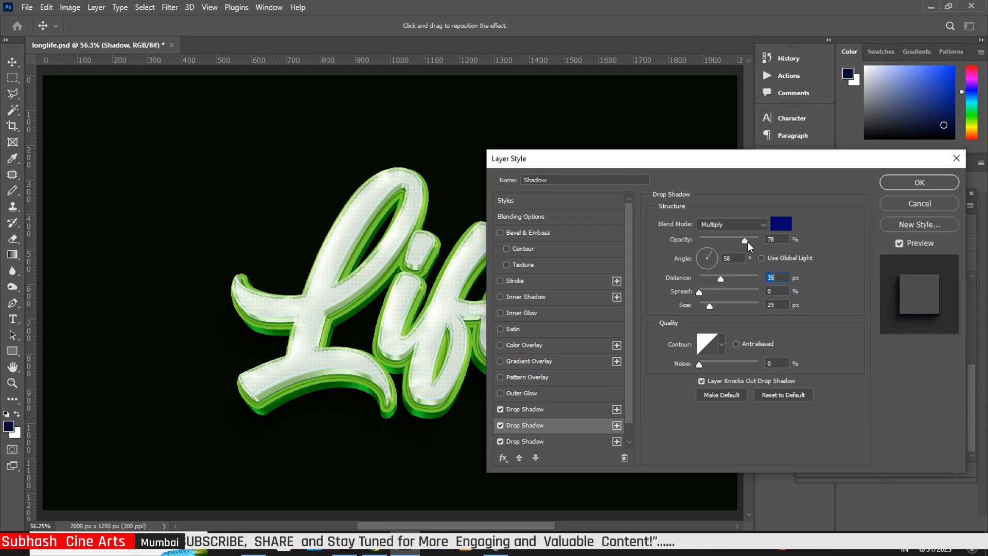
pyautogui.moveTo(748, 242); pyautogui.dragTo(750, 242)
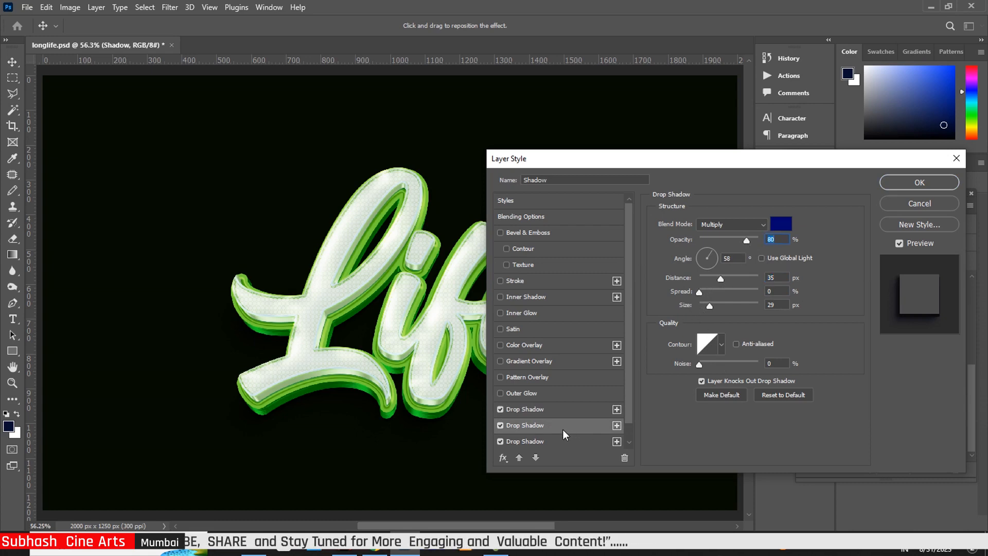
# - Set the spread of the Shadow layer's third Drop Shadow to 2% and apply the layer style
pyautogui.click(547, 444)
pyautogui.scroll(-1, 632, 383)
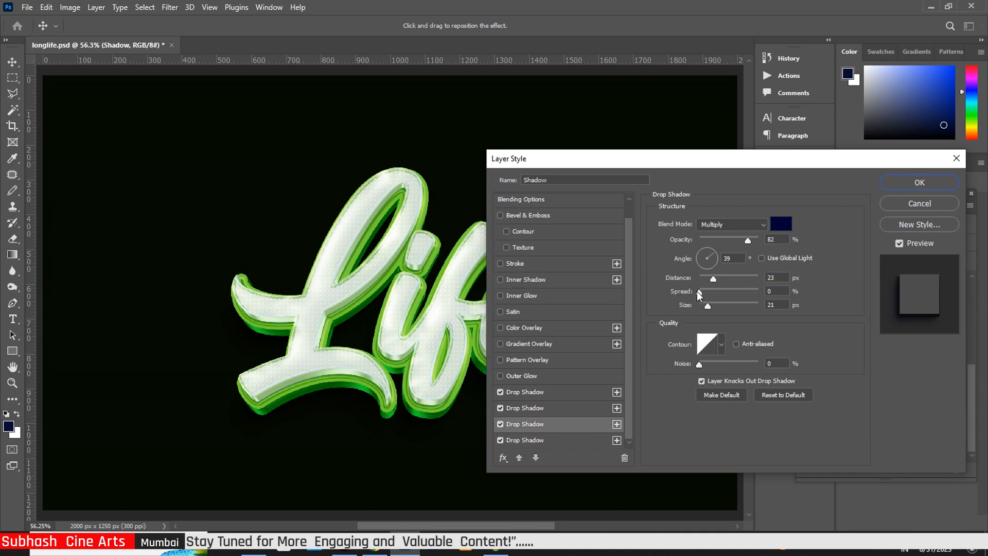
pyautogui.moveTo(699, 291); pyautogui.dragTo(700, 292)
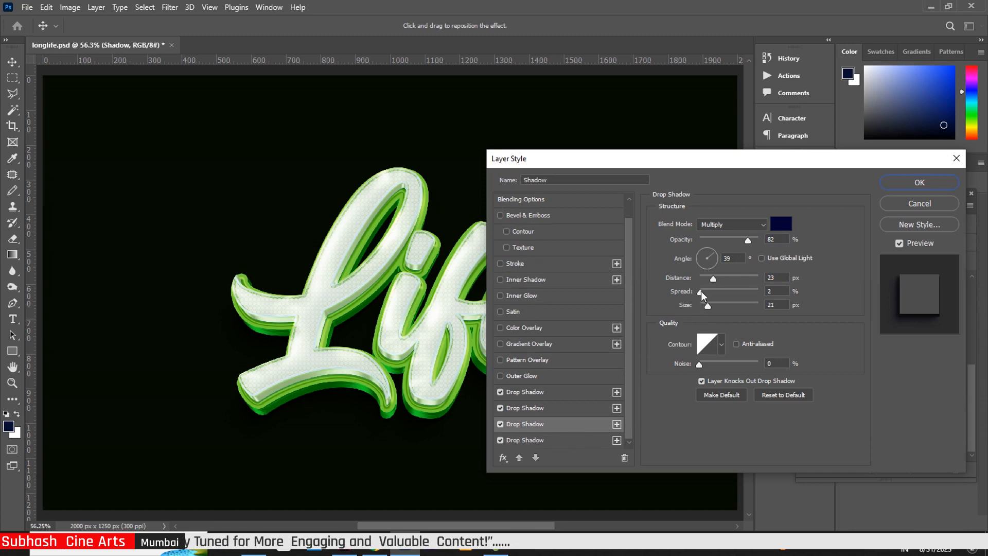
pyautogui.click(918, 183)
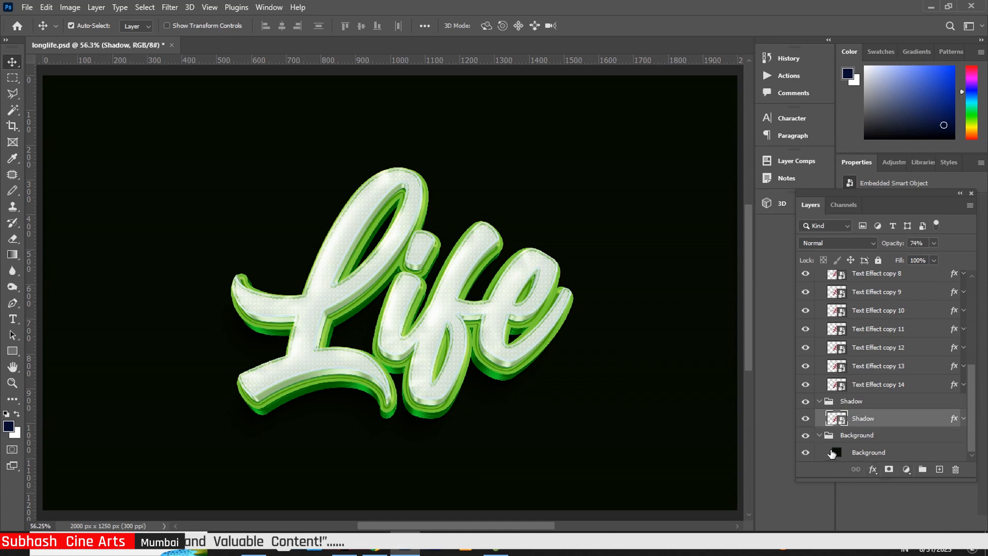
# - Change the solid color of the Background layer to very dark green 0e1f01
pyautogui.click(837, 454)
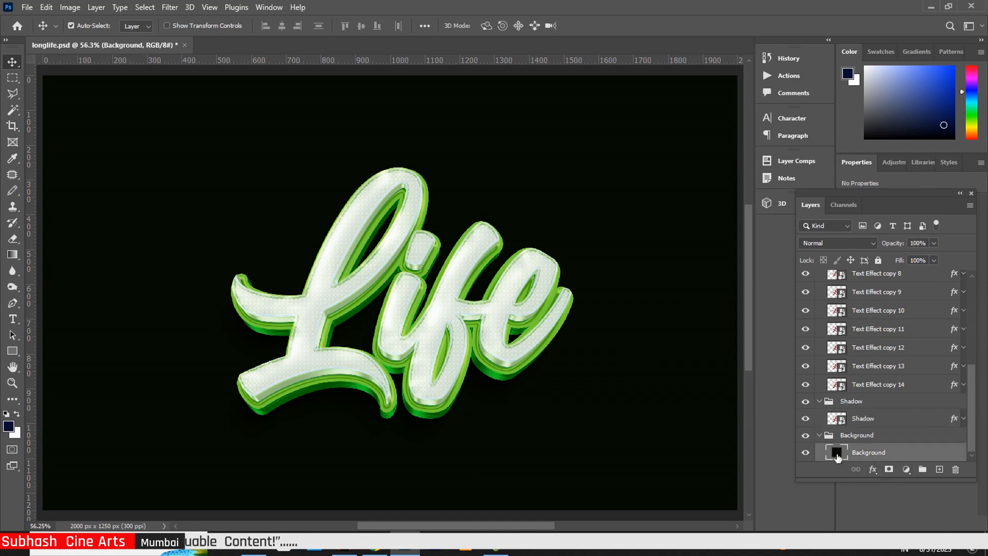
pyautogui.doubleClick(837, 454)
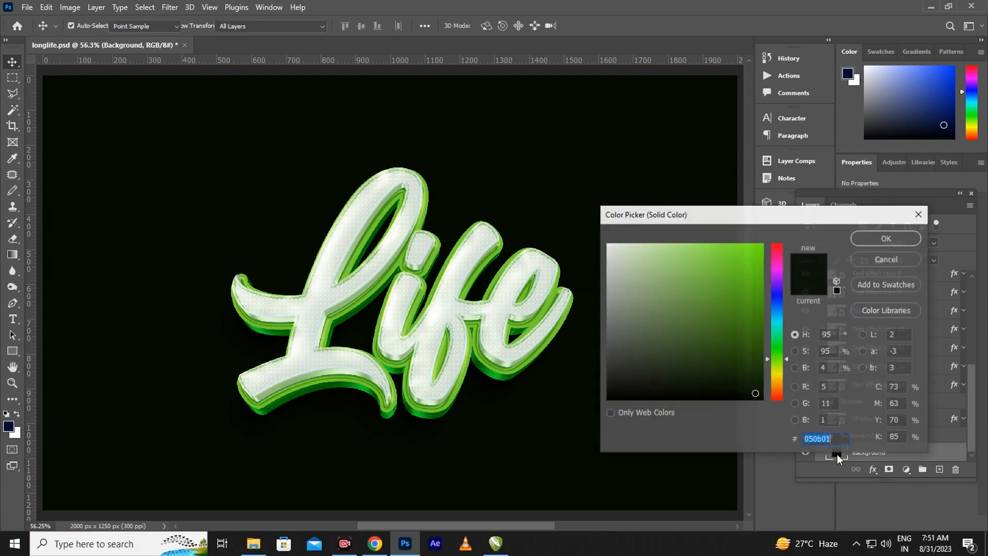
pyautogui.click(607, 245)
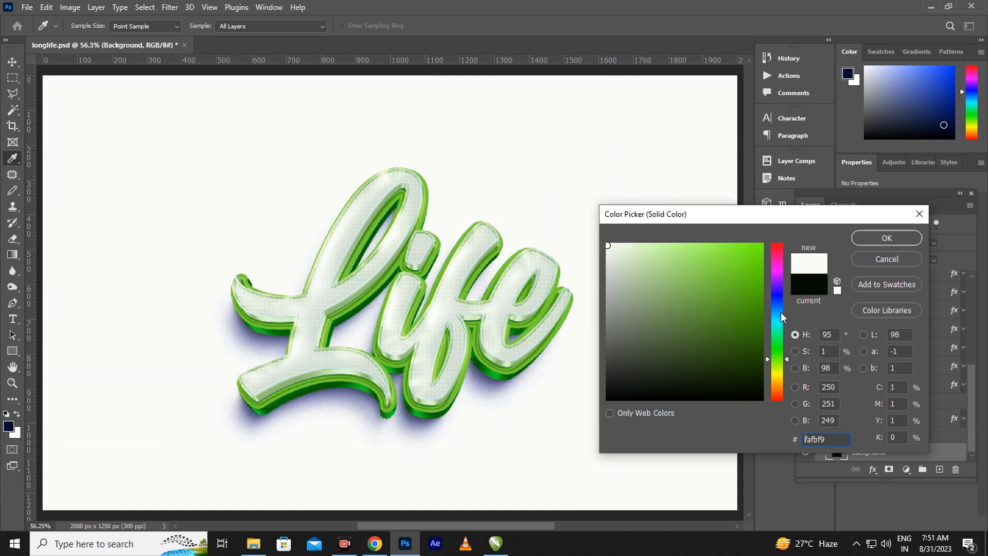
pyautogui.click(752, 333)
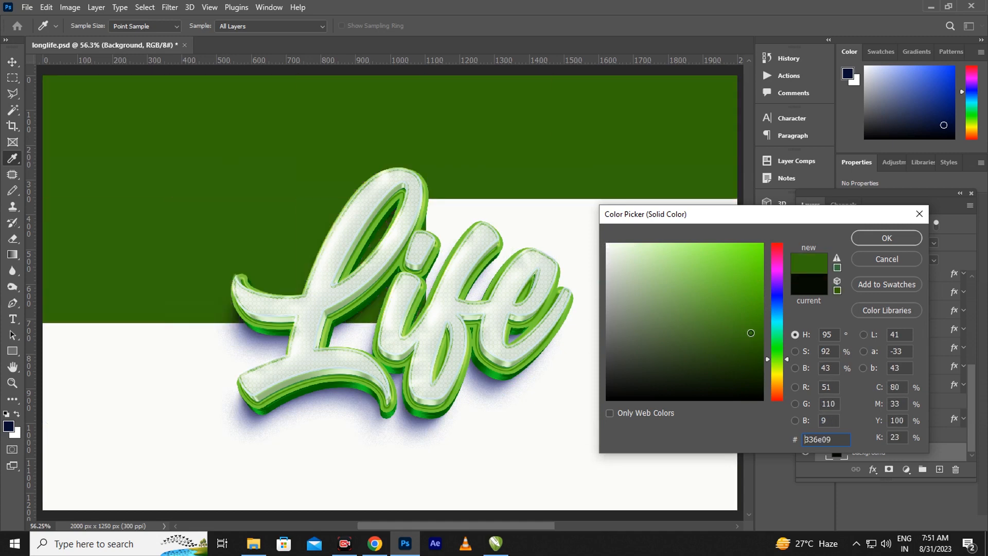
pyautogui.moveTo(751, 333); pyautogui.dragTo(752, 351)
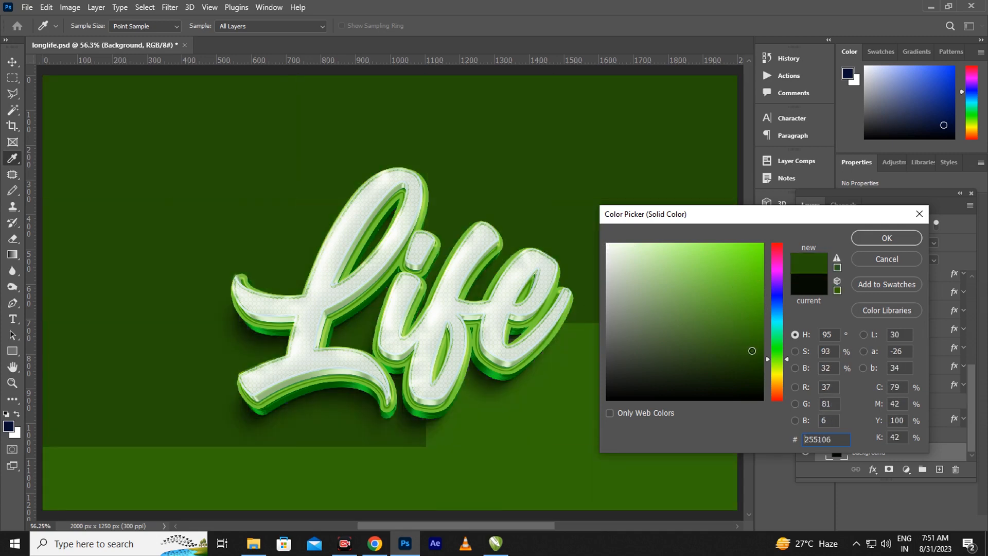
pyautogui.click(758, 381)
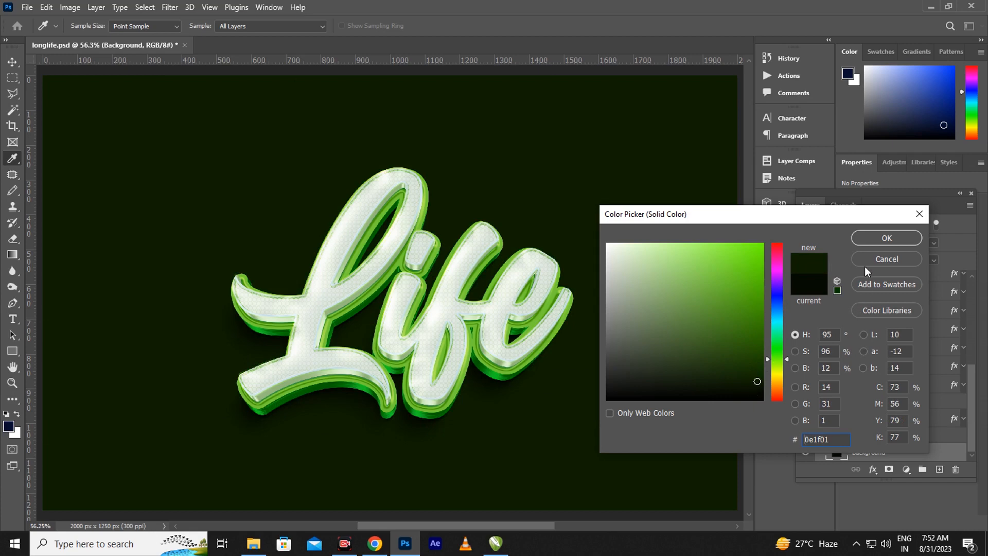
pyautogui.click(875, 237)
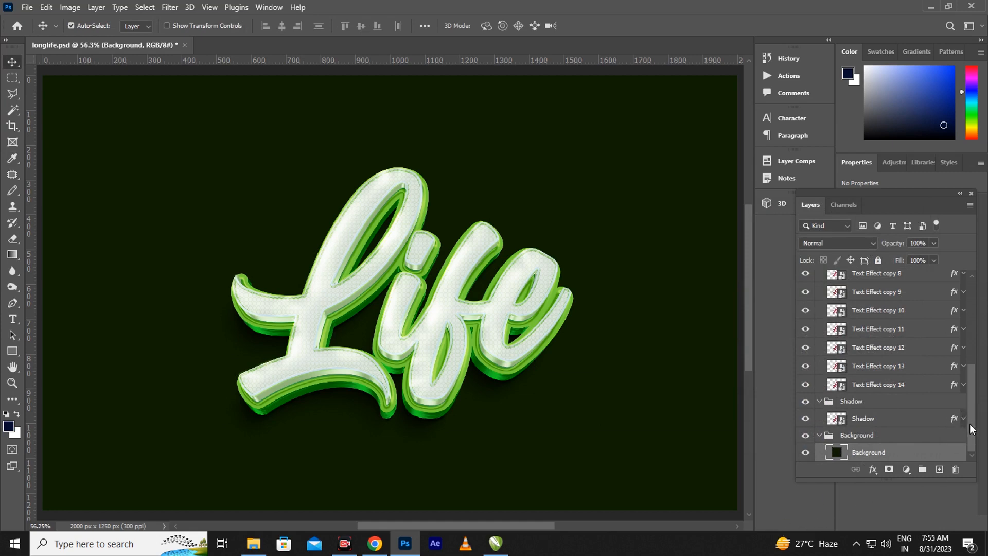
pyautogui.moveTo(972, 429); pyautogui.dragTo(979, 331)
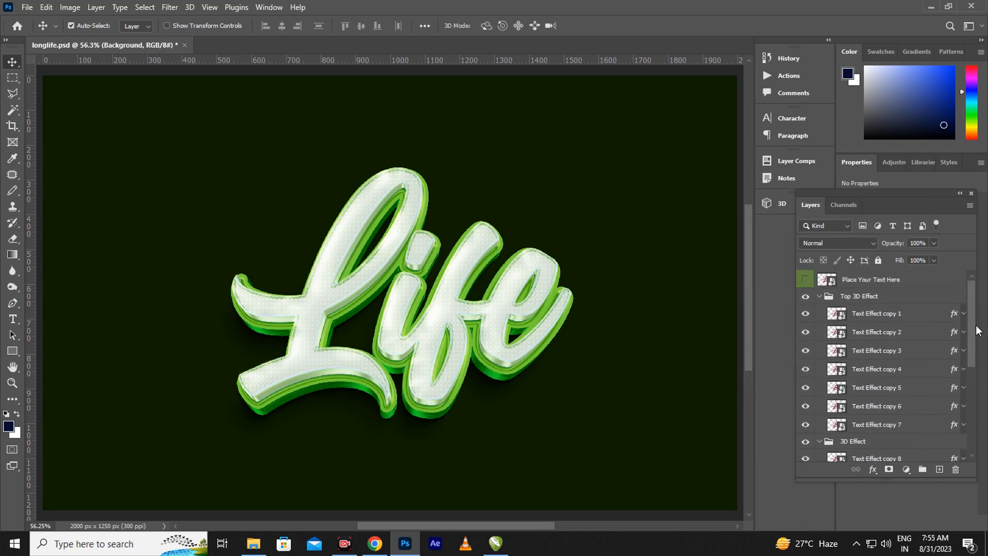
# - Open the Place Your Text Here smart object, select its text for editing, and copy the Hindi name from the Hindi Typing page in Chrome
pyautogui.doubleClick(827, 280)
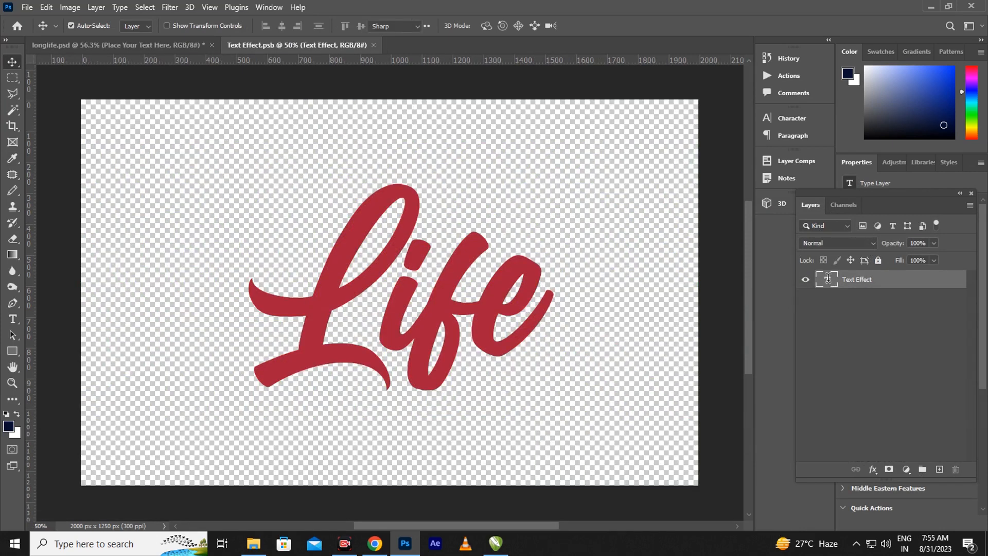
pyautogui.doubleClick(827, 280)
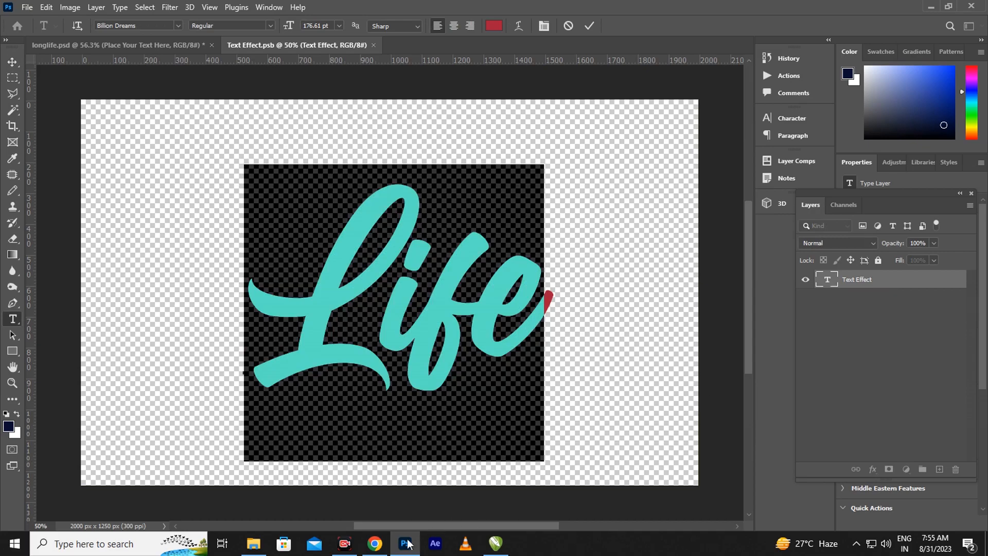
pyautogui.click(375, 543)
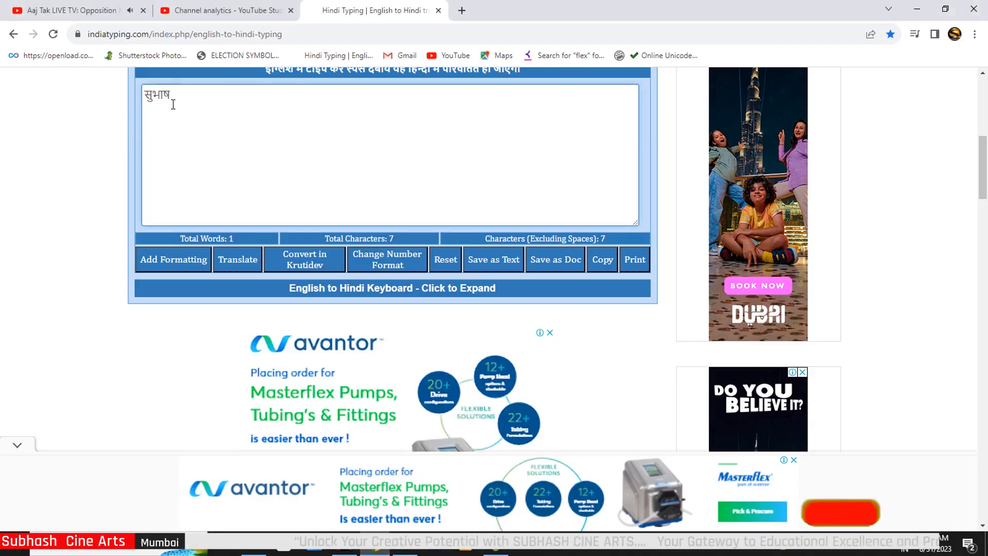
pyautogui.moveTo(173, 98); pyautogui.dragTo(142, 106)
pyautogui.hotkey('ctrl', 'c')
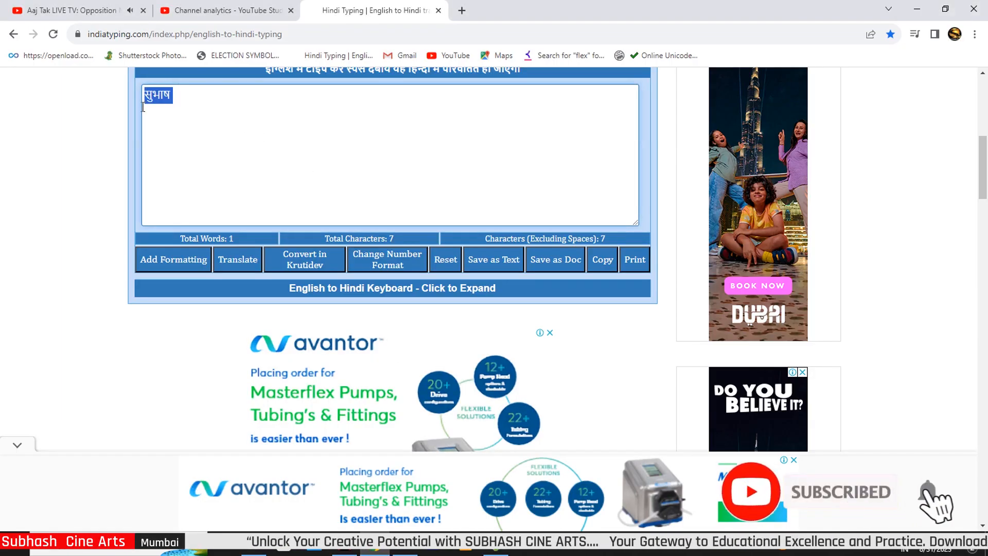
# - Back in Photoshop, replace the Life text with the copied Hindi name and move it about 102 px left and 76 px up
pyautogui.click(405, 546)
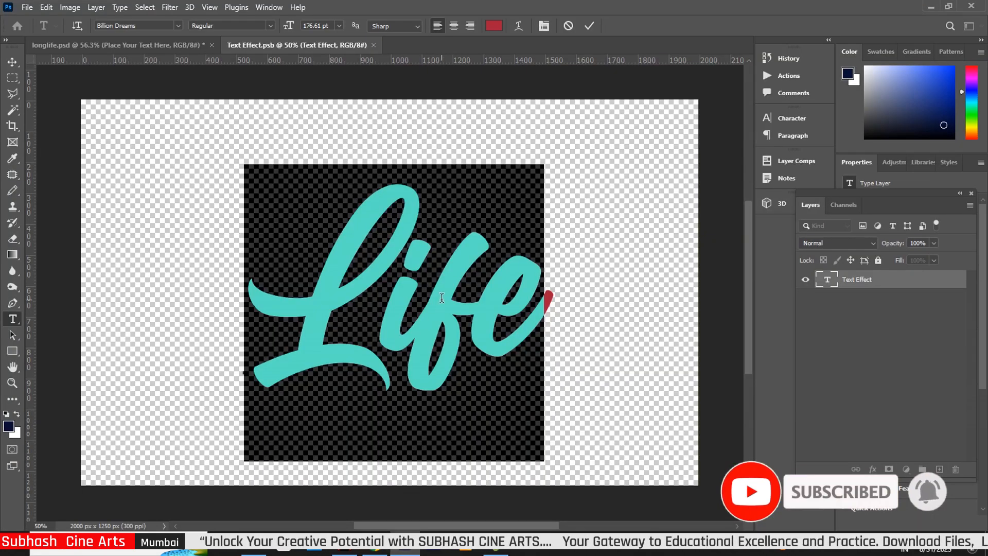
pyautogui.hotkey('ctrl', 'v')
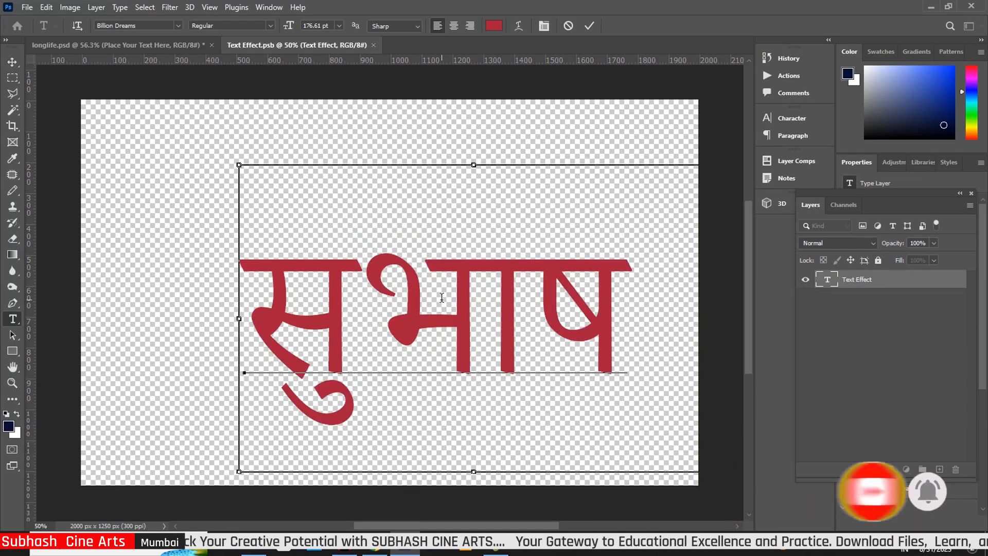
pyautogui.click(12, 61)
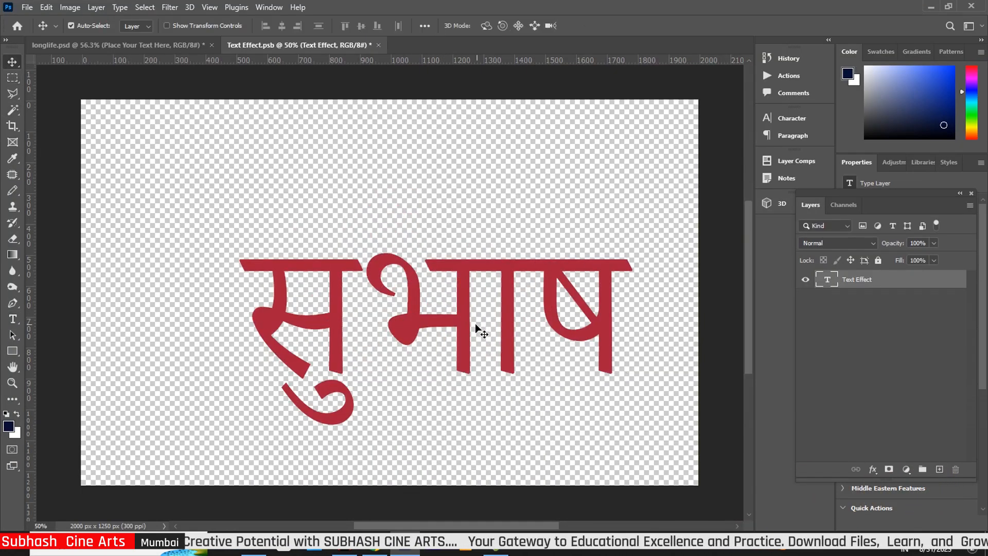
pyautogui.moveTo(463, 324); pyautogui.dragTo(415, 301)
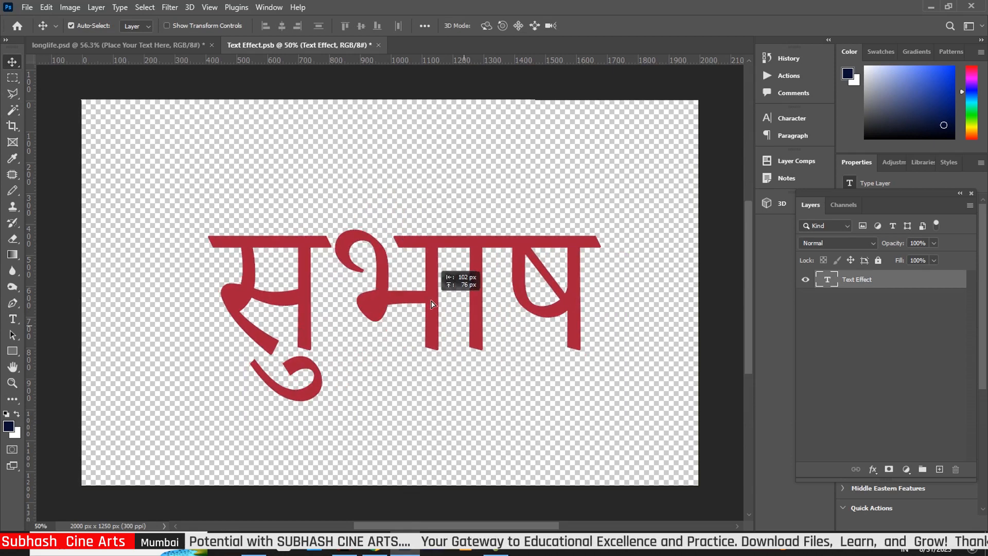
# - Change the font of the Hindi text layer to Poppins Bold Italic
pyautogui.click(12, 320)
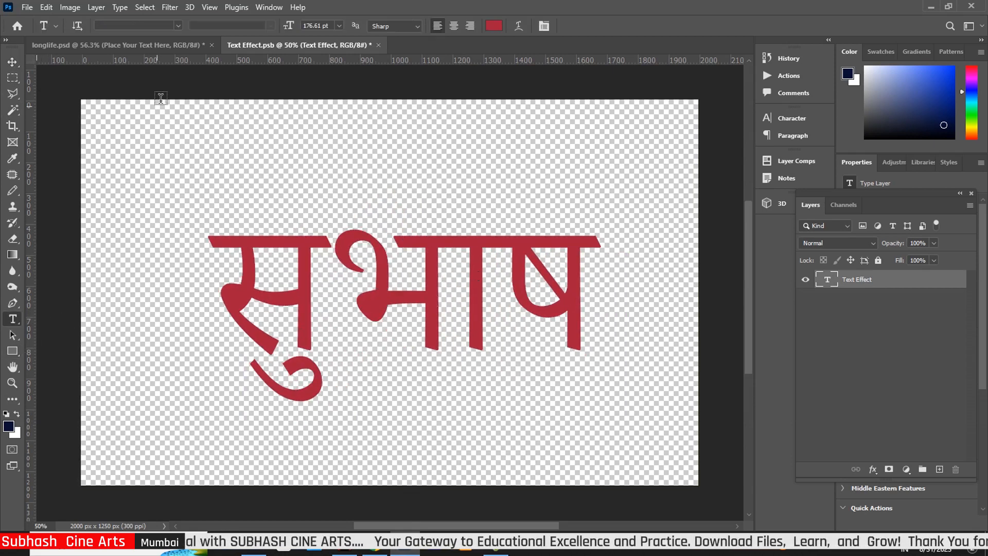
pyautogui.click(176, 24)
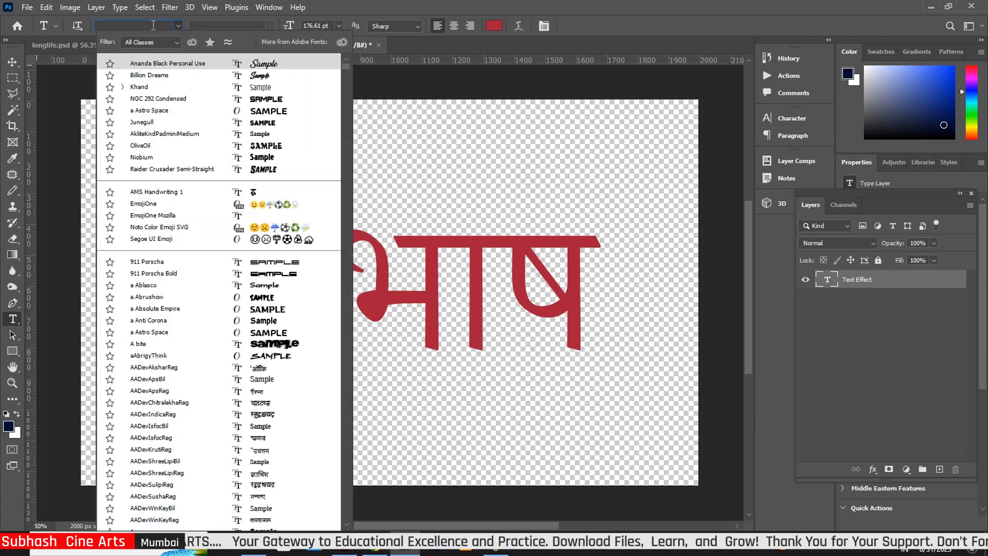
pyautogui.write('poppi')
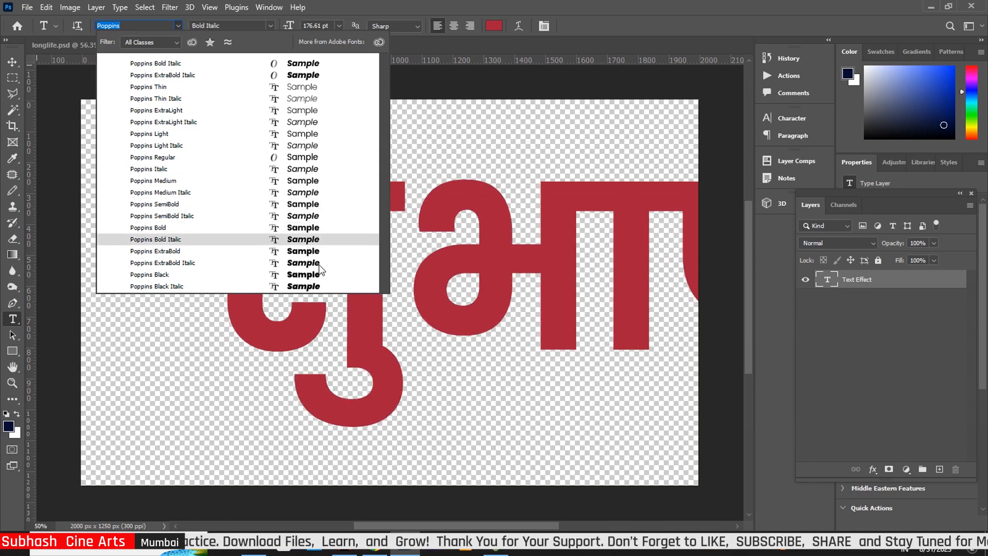
pyautogui.click(317, 239)
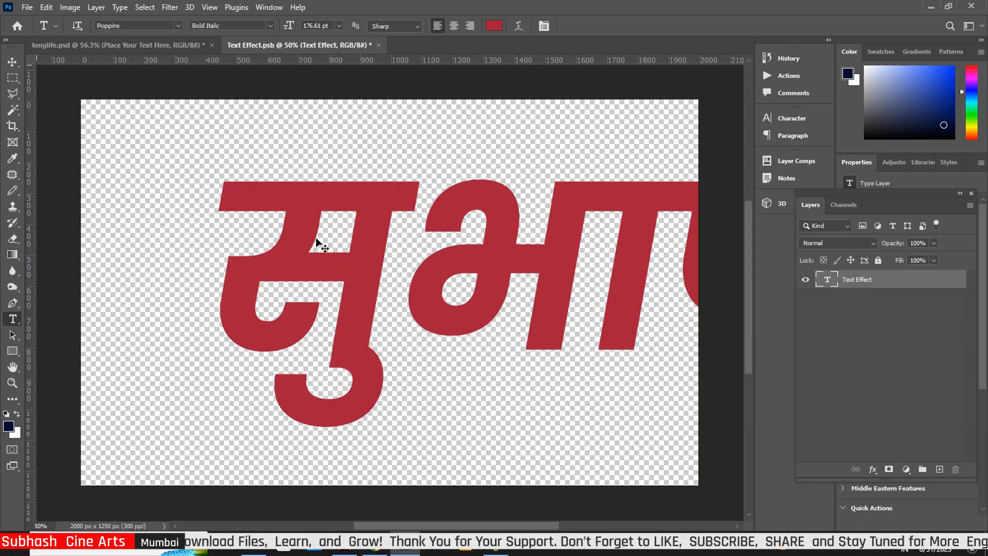
# - Scale the Hindi text down to about 51% and position it near the middle of the canvas
pyautogui.hotkey('ctrl', 't')
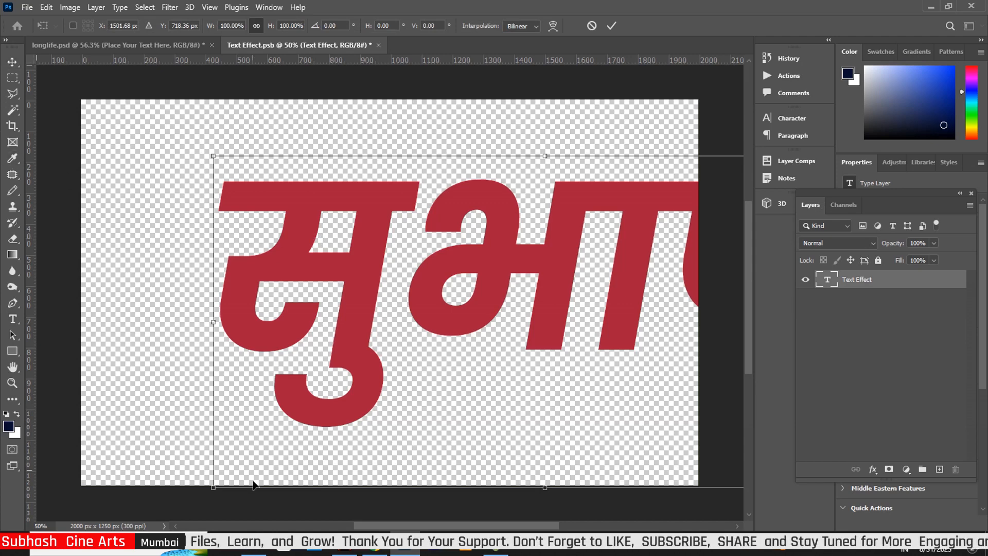
pyautogui.moveTo(213, 489); pyautogui.dragTo(306, 307)
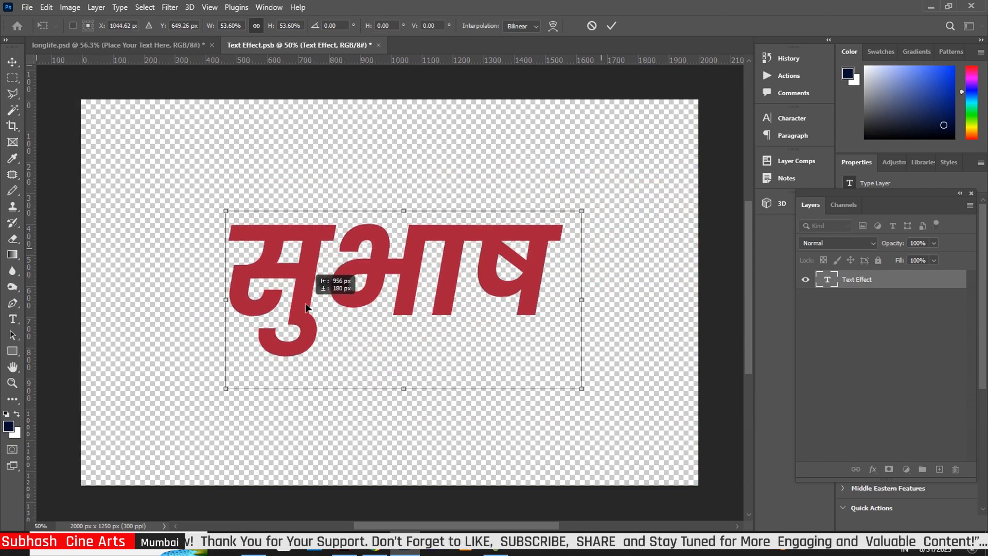
pyautogui.moveTo(582, 389); pyautogui.dragTo(569, 384)
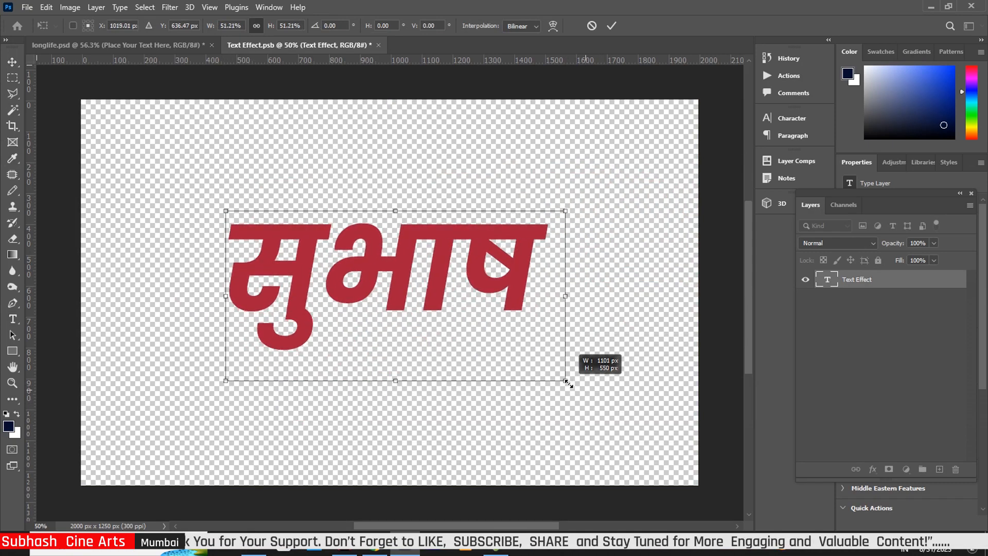
pyautogui.click(13, 62)
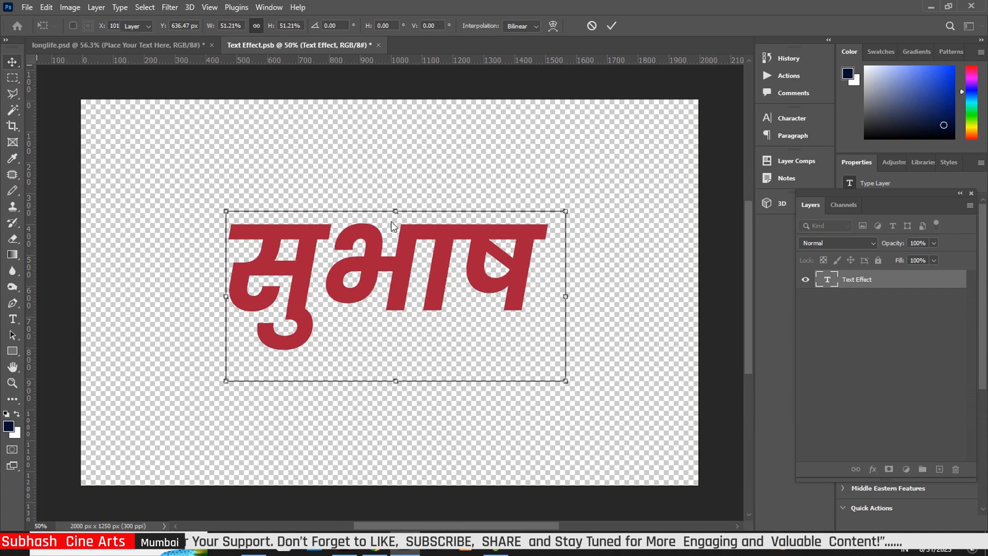
pyautogui.moveTo(412, 254); pyautogui.dragTo(412, 261)
# - Warp the Hindi text with a horizontal Arc style, bend +10%, horizontal distortion -12% and vertical distortion +9%
pyautogui.click(13, 319)
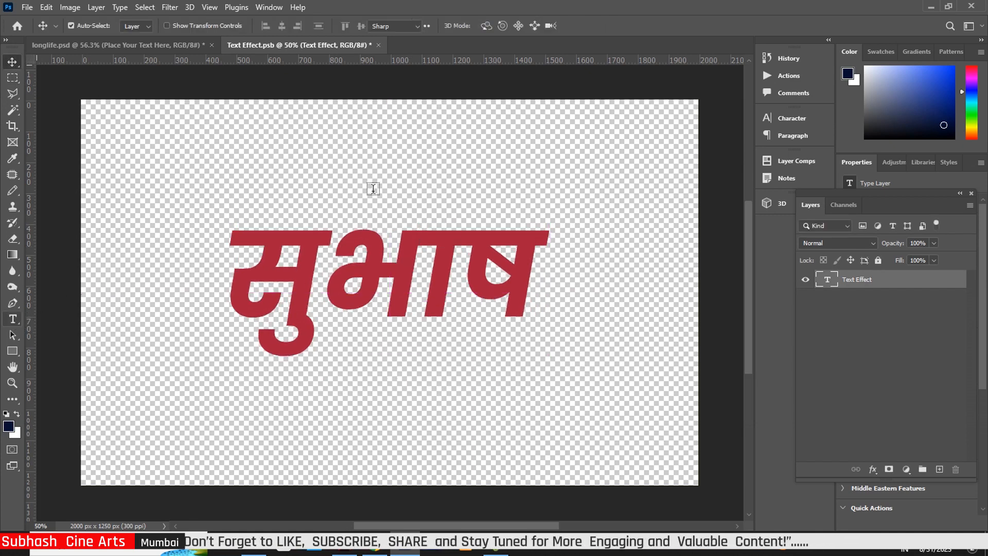
pyautogui.click(518, 26)
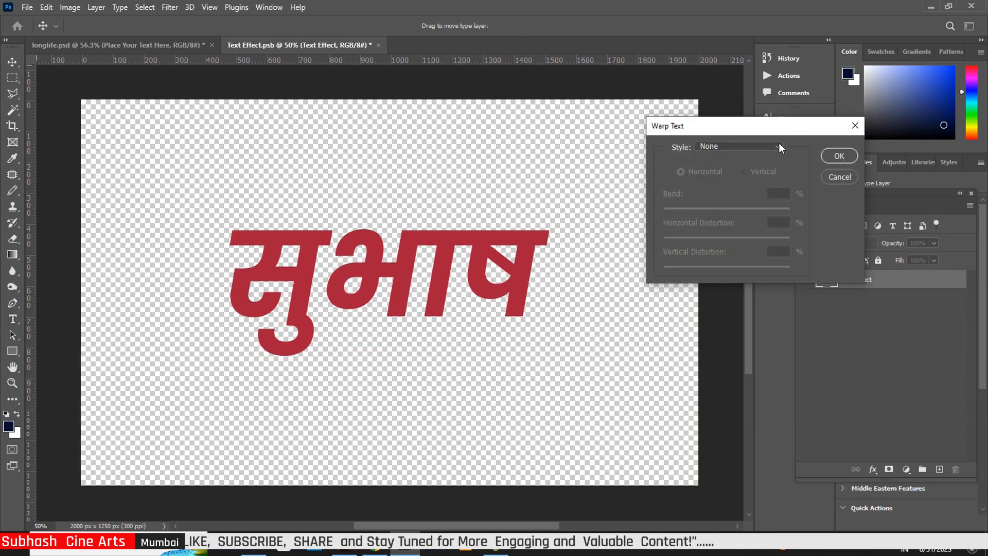
pyautogui.click(779, 147)
pyautogui.click(742, 180)
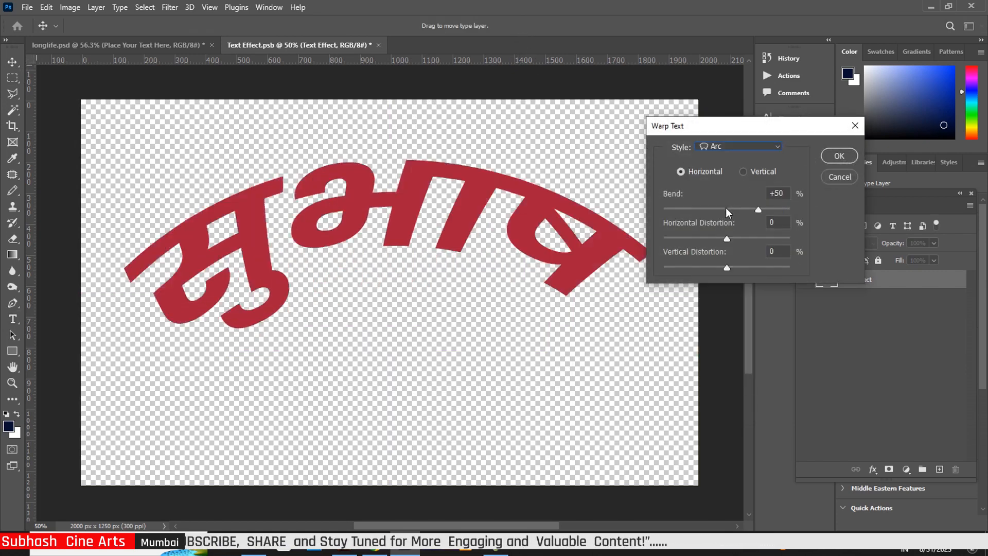
pyautogui.moveTo(760, 212); pyautogui.dragTo(733, 267)
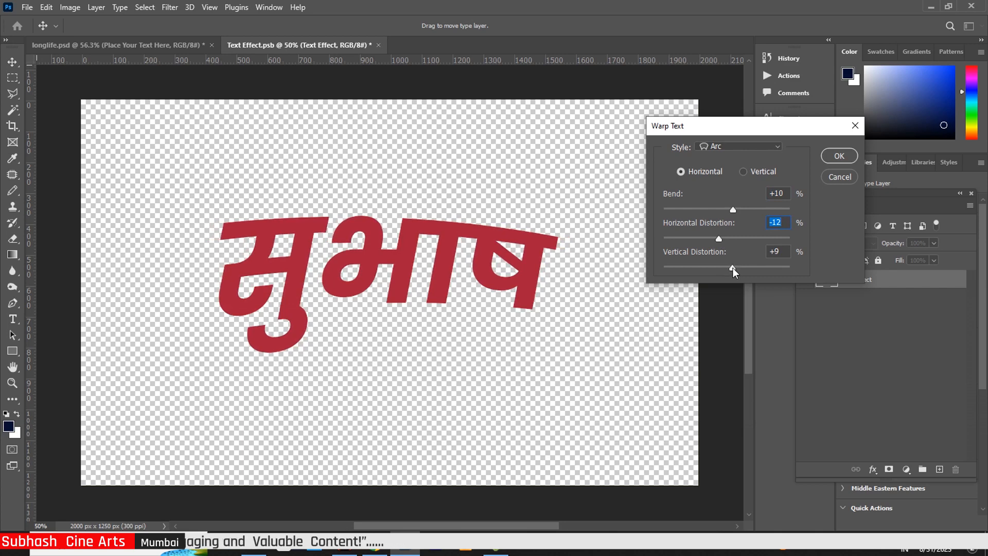
pyautogui.click(840, 156)
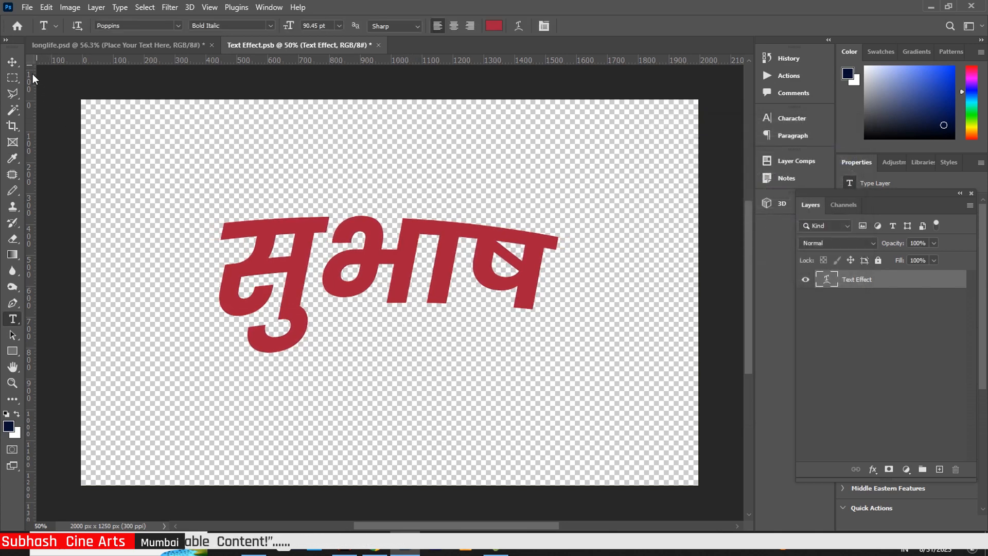
# - Move the warped text slightly down toward the canvas centre, then close Text Effect.psb and save its changes
pyautogui.click(12, 62)
pyautogui.moveTo(407, 267); pyautogui.dragTo(407, 291)
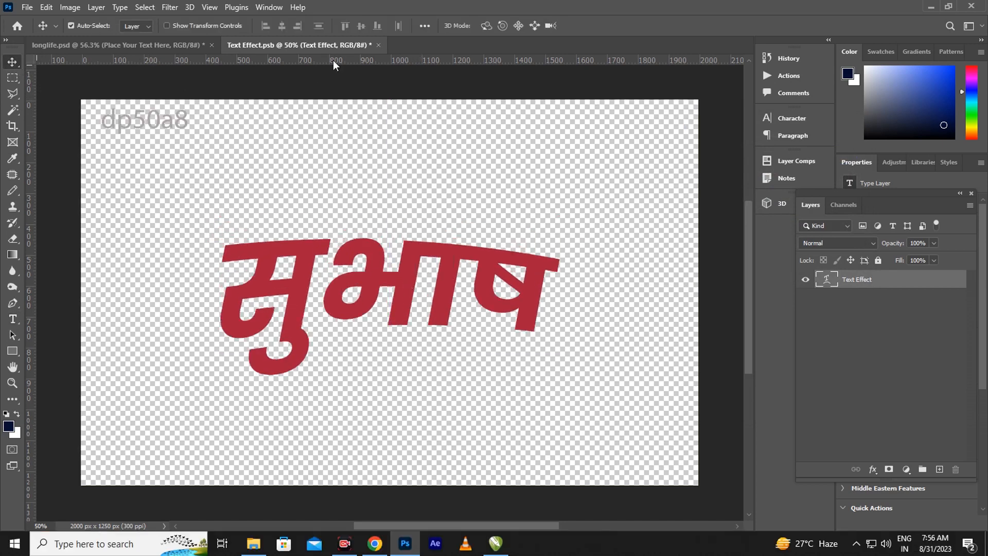
pyautogui.click(378, 45)
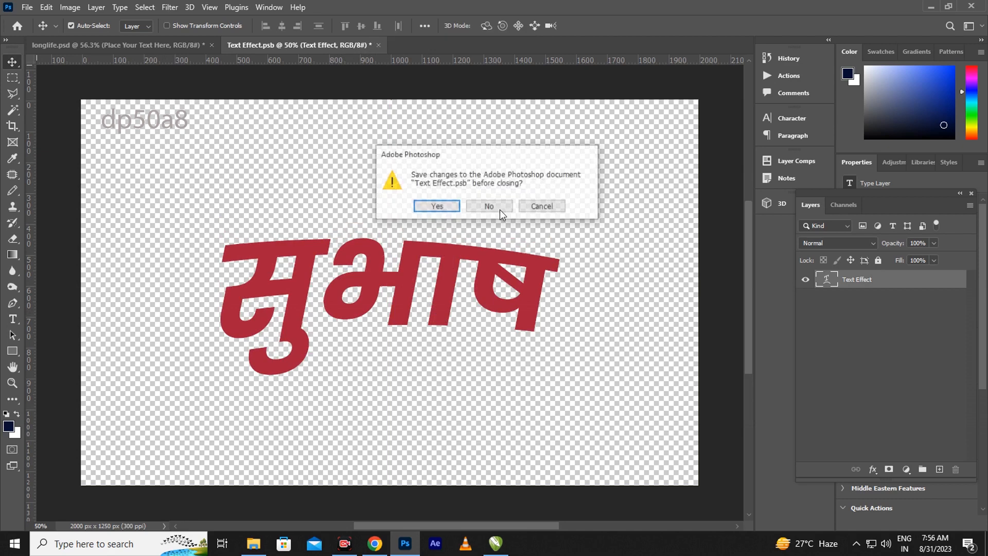
pyautogui.click(450, 207)
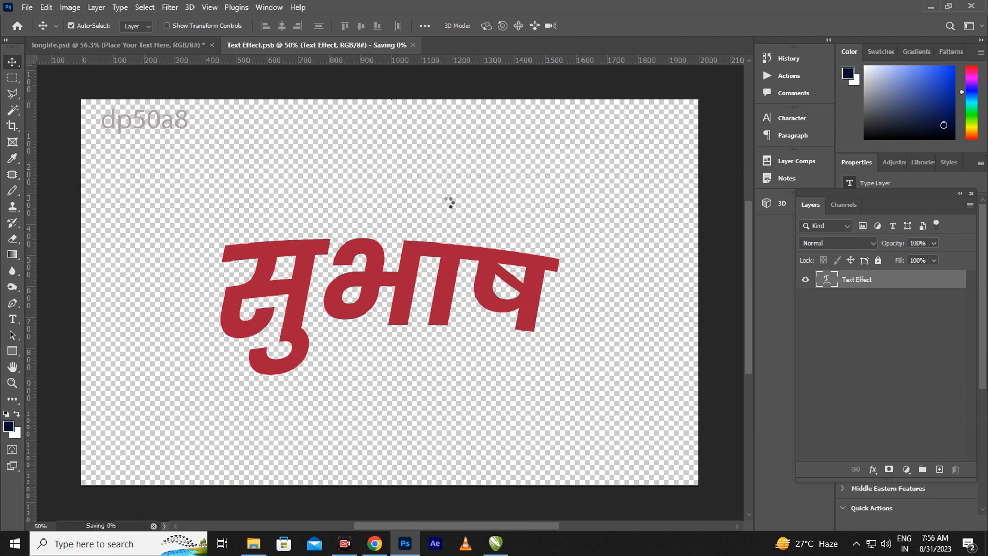